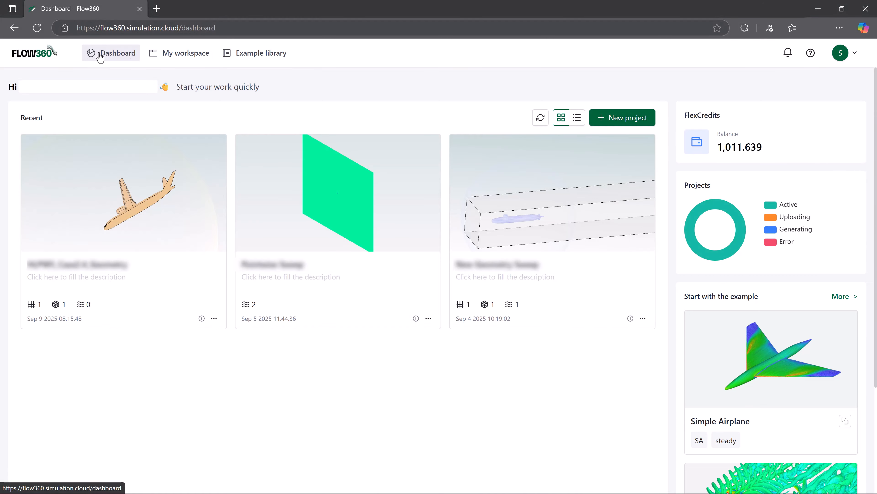
Look over the example library, start a new project in My workspace, and name it eVTOL
{"action": "left_click", "coordinate": [256, 54]}
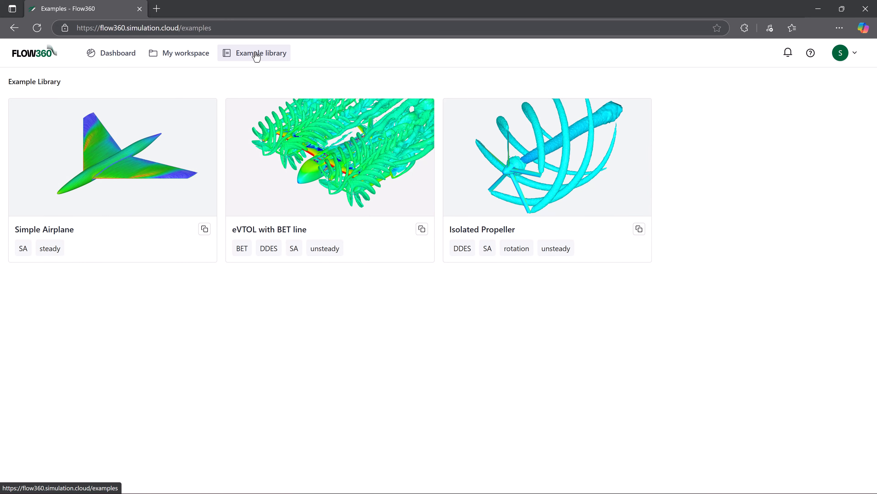
{"action": "left_click", "coordinate": [175, 55]}
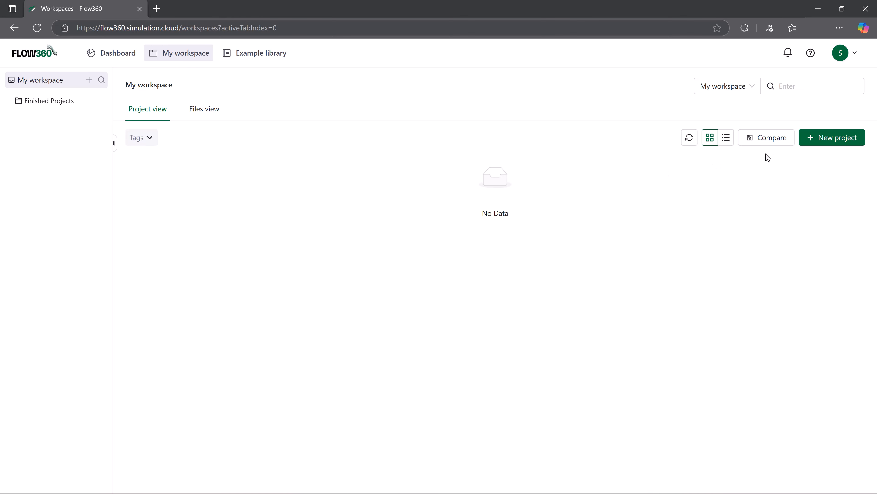
{"action": "left_click", "coordinate": [826, 140]}
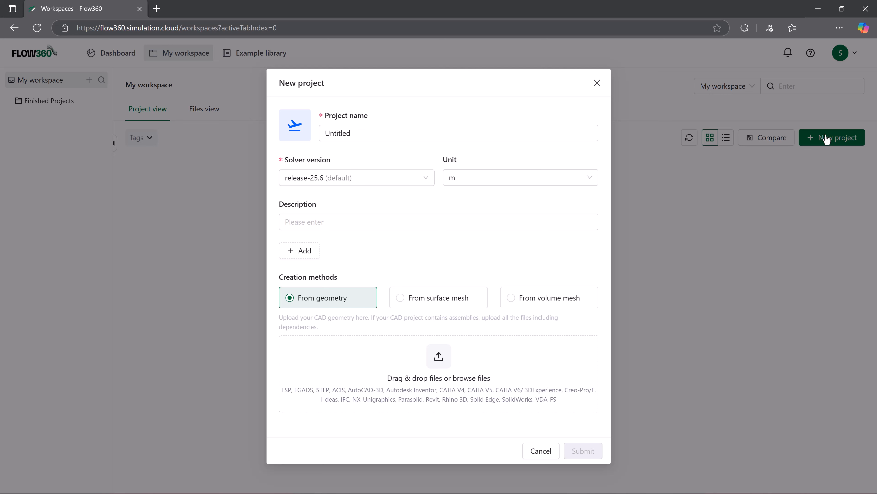
{"action": "left_click", "coordinate": [539, 131]}
{"action": "double_click", "coordinate": [538, 130]}
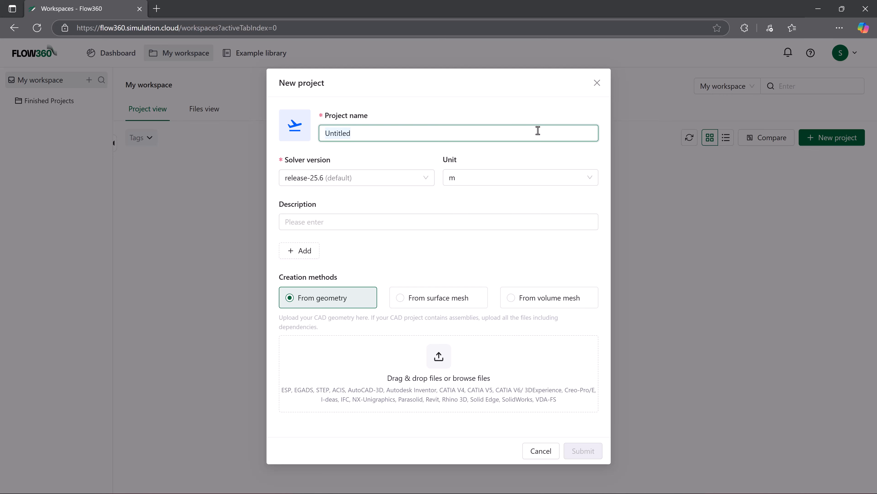
{"action": "type", "text": "eVTOL"}
Keep solver release-25.6 and metres as the unit, and enter the project description "eVTOL External Aerodynamics"
{"action": "left_click", "coordinate": [429, 184]}
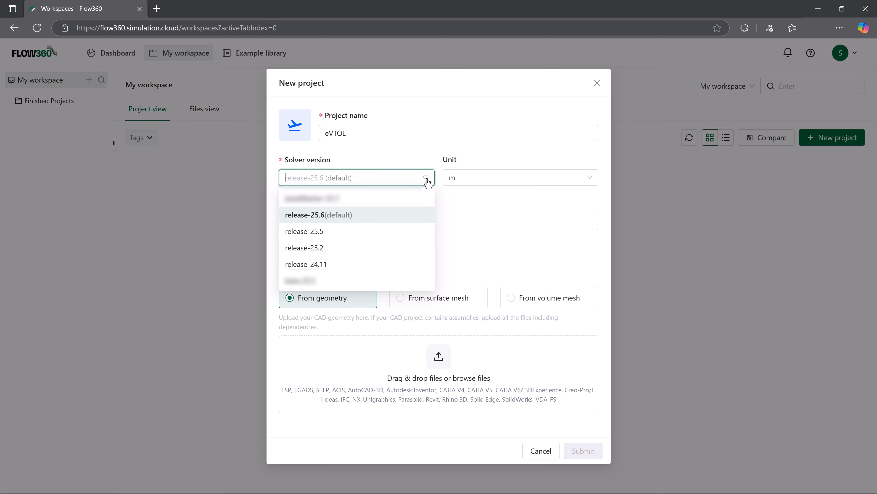
{"action": "left_click", "coordinate": [591, 182]}
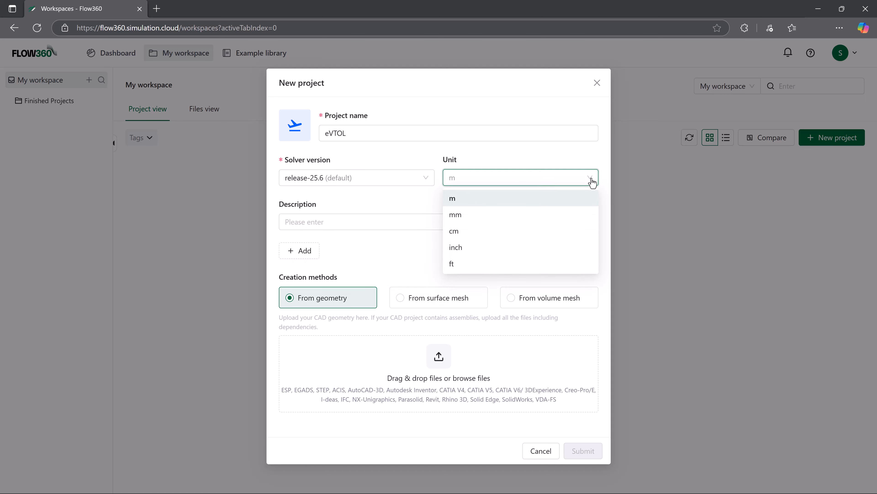
{"action": "left_click", "coordinate": [591, 179]}
{"action": "left_click", "coordinate": [417, 219]}
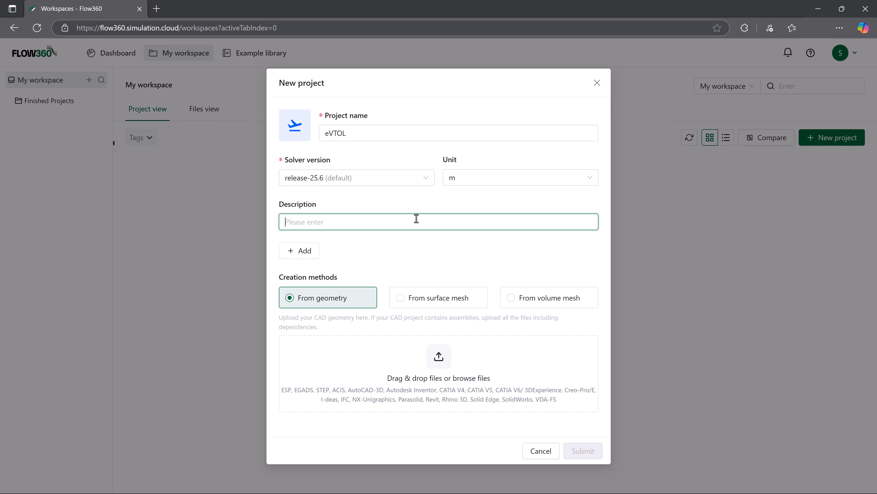
{"action": "type", "text": "eVTOL External Aerodynamics"}
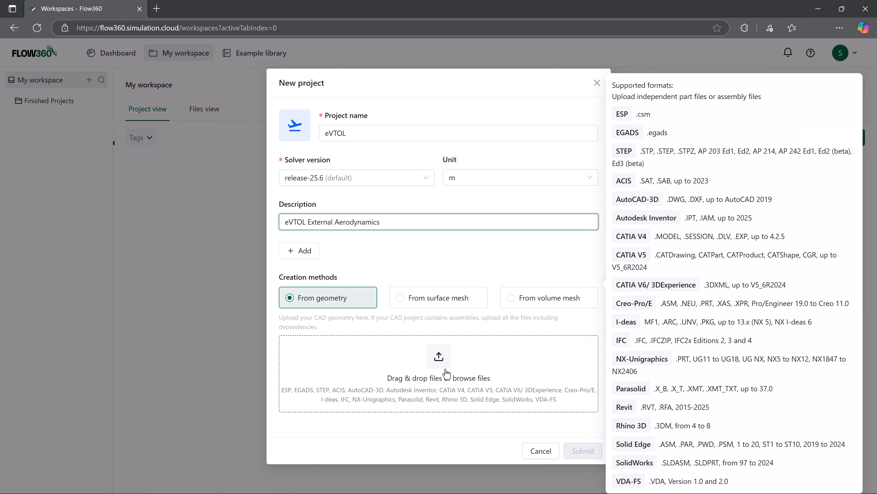
Upload airplane_colors_green4.csm as the project geometry, submit the project, and open eVTOL in the workbench
{"action": "left_click", "coordinate": [445, 373]}
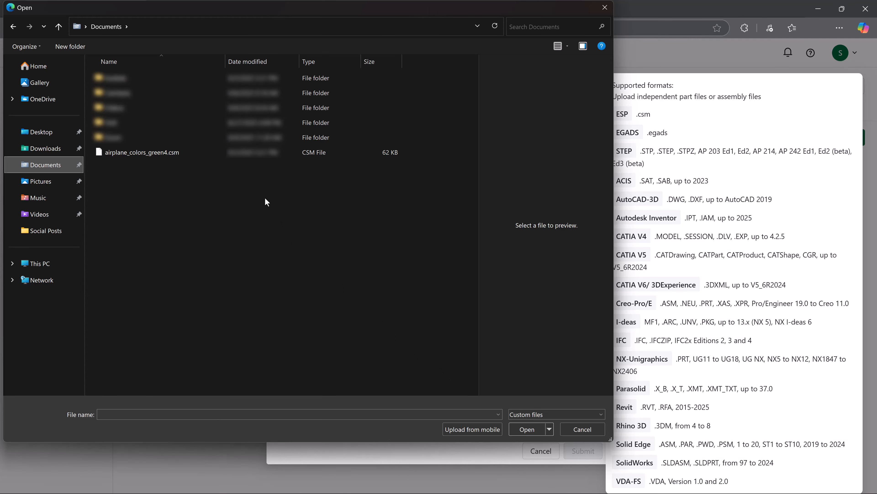
{"action": "double_click", "coordinate": [190, 152]}
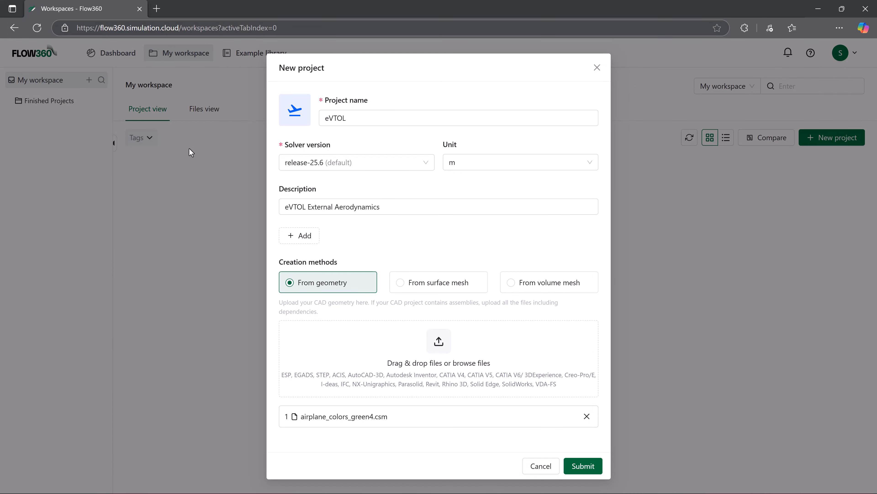
{"action": "left_click", "coordinate": [580, 465]}
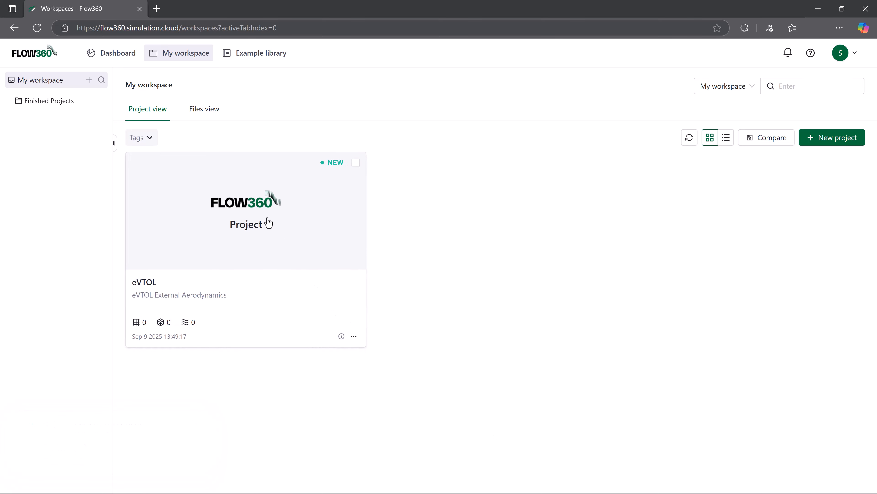
{"action": "left_click", "coordinate": [247, 219]}
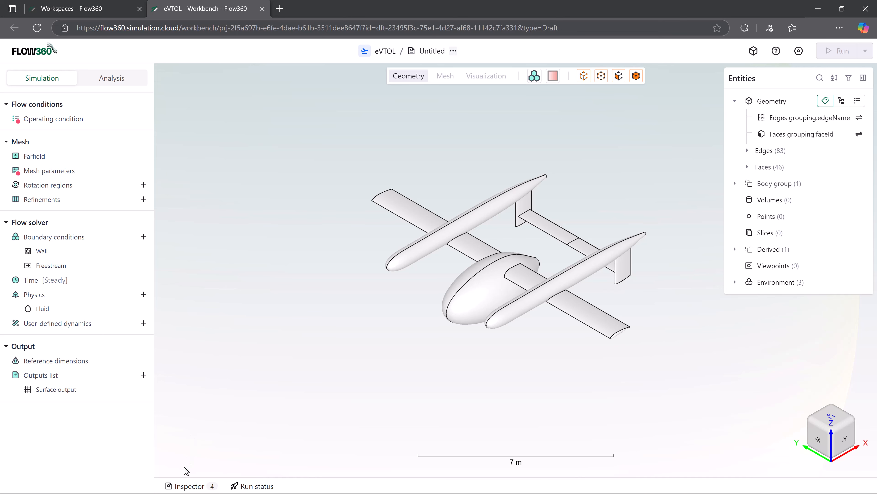
Review the Meshing issues listed in the Inspector and close it
{"action": "left_click", "coordinate": [183, 484]}
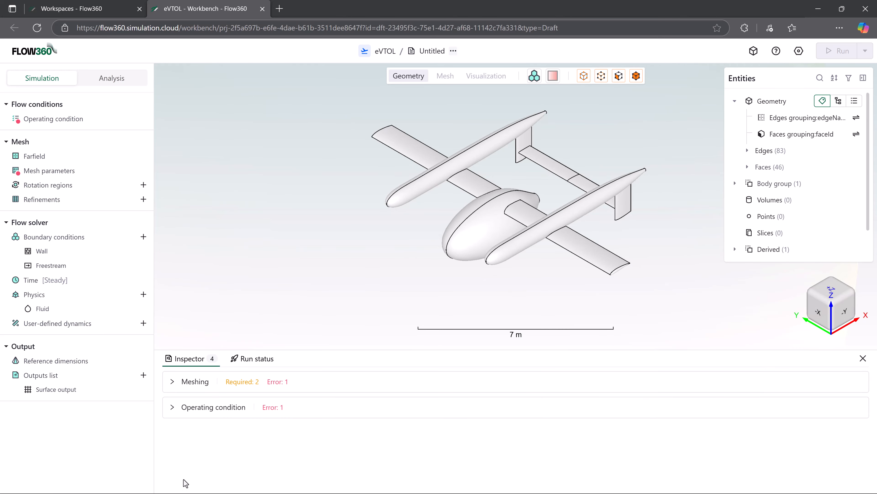
{"action": "left_click", "coordinate": [172, 382]}
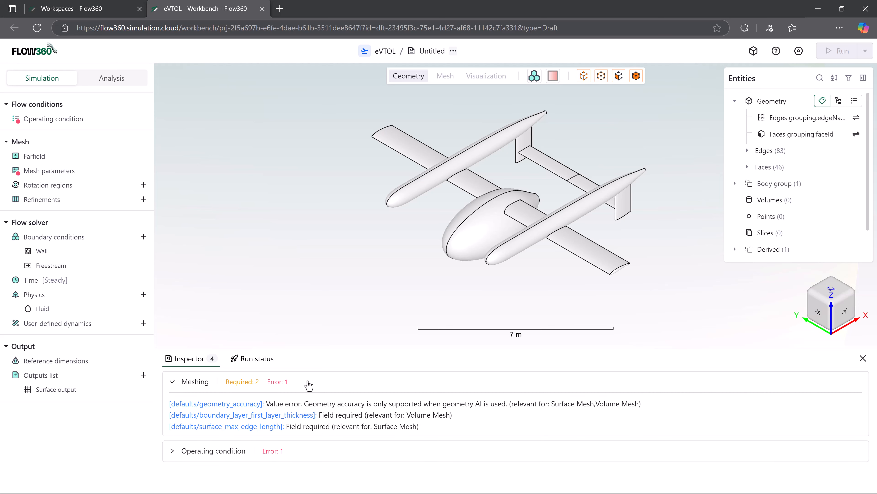
{"action": "left_click", "coordinate": [863, 358]}
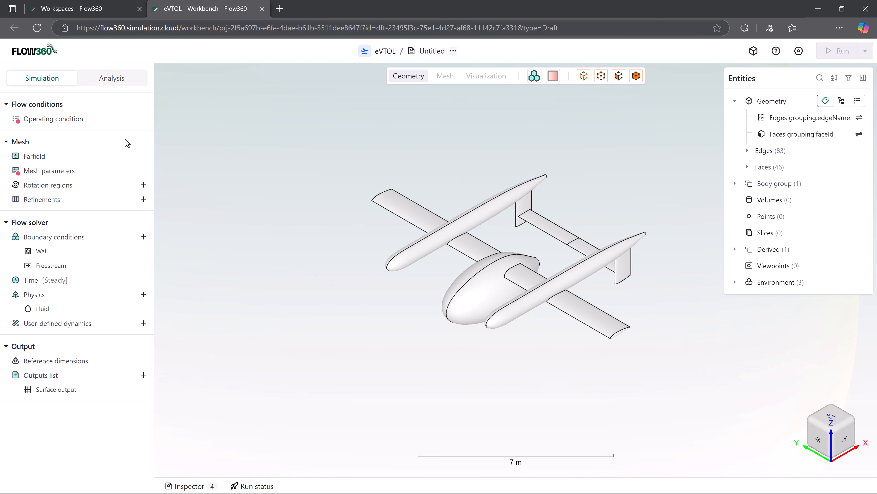
Open the Operating condition settings and read through their help page on gas and liquid options
{"action": "left_click", "coordinate": [91, 120]}
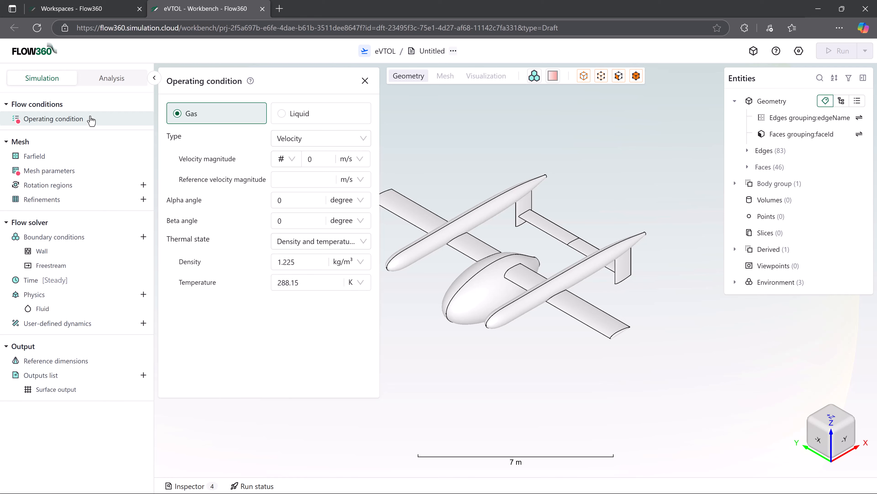
{"action": "left_click", "coordinate": [250, 82]}
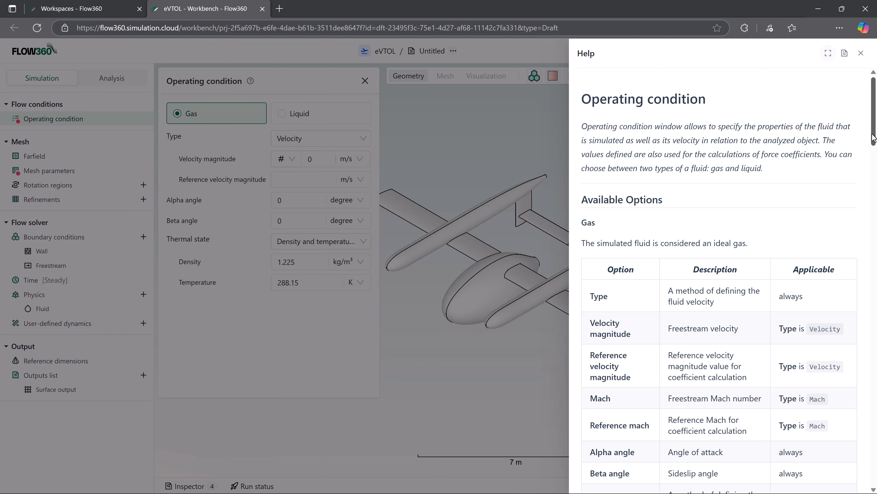
{"action": "left_click_drag", "start_coordinate": [873, 138], "coordinate": [872, 213]}
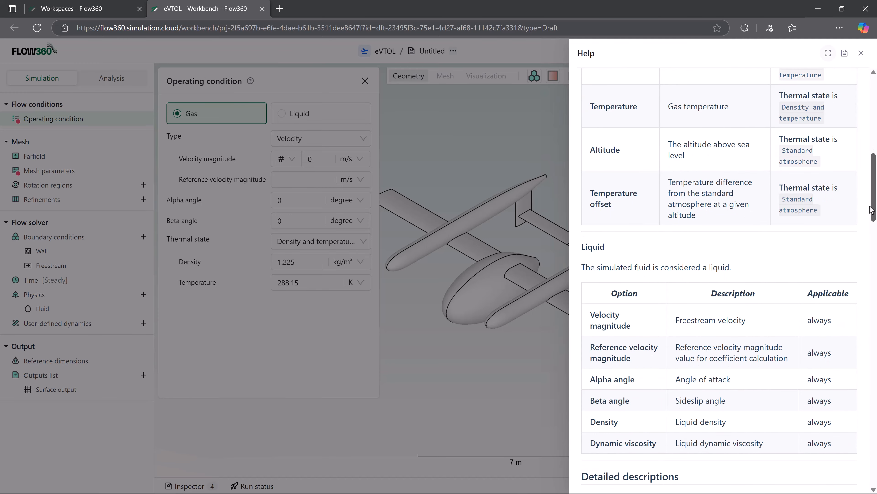
{"action": "left_click", "coordinate": [861, 54]}
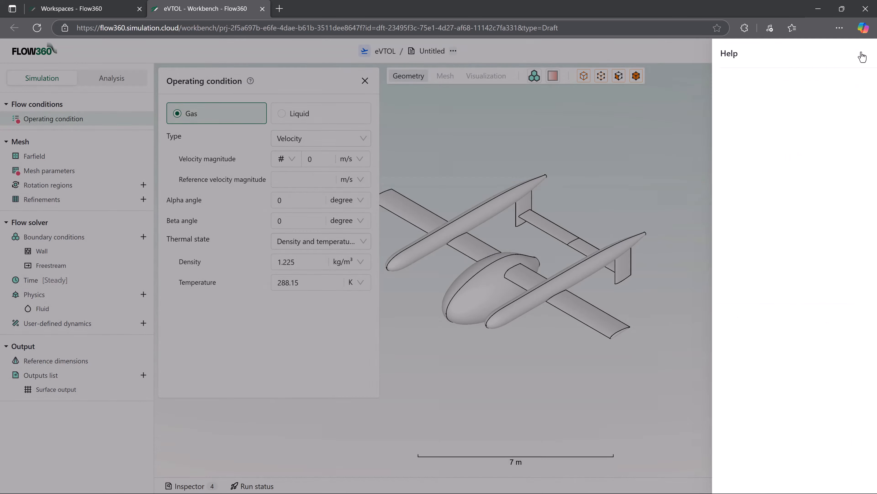
Set the operating condition's velocity magnitude to 100 m/s and the alpha angle to 6 degrees
{"action": "left_click", "coordinate": [317, 159]}
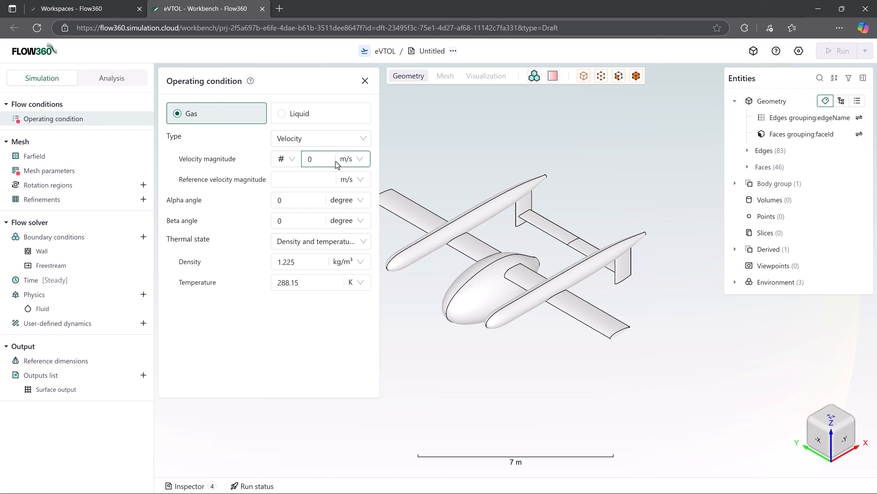
{"action": "type", "text": "1"}
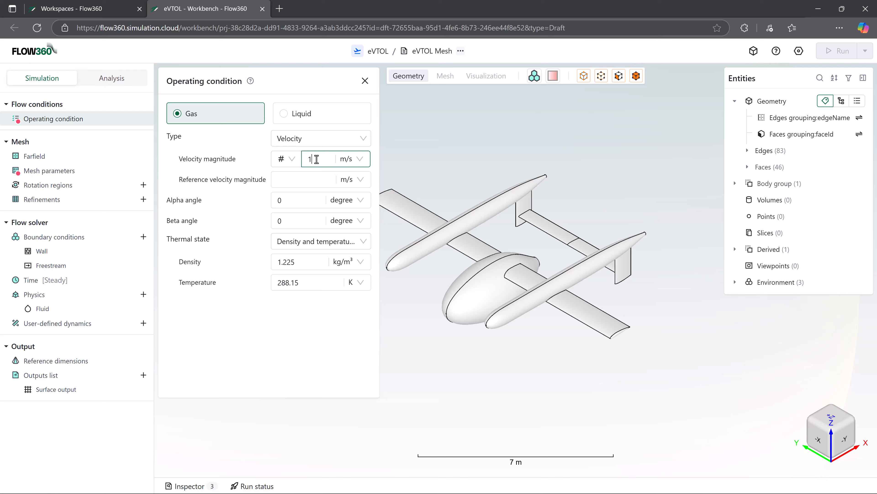
{"action": "type", "text": "00"}
{"action": "left_click", "coordinate": [313, 201]}
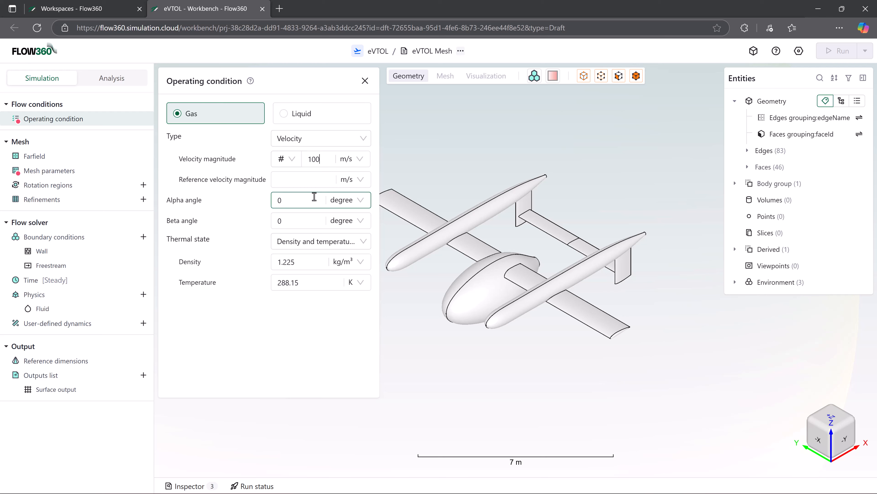
{"action": "type", "text": "6"}
Review the available farfield types and keep Automated farfield selected
{"action": "left_click", "coordinate": [95, 161]}
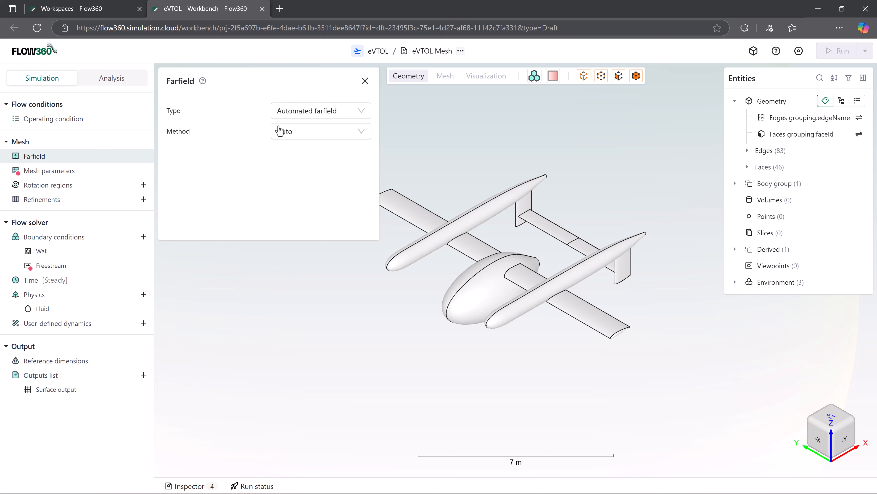
{"action": "left_click", "coordinate": [362, 111]}
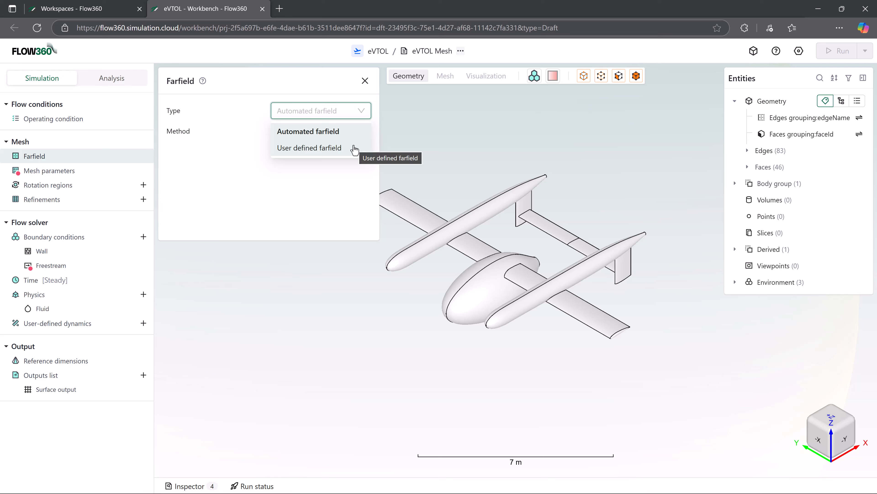
{"action": "left_click", "coordinate": [366, 112]}
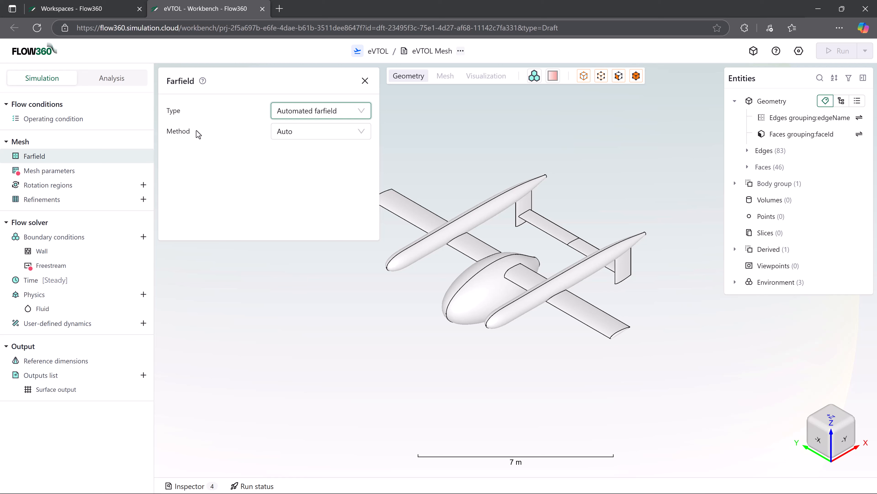
Set the mesh parameters to a surface max edge length of 0.05 m and a boundary layer first layer thickness of 0.00005 m
{"action": "left_click", "coordinate": [99, 173]}
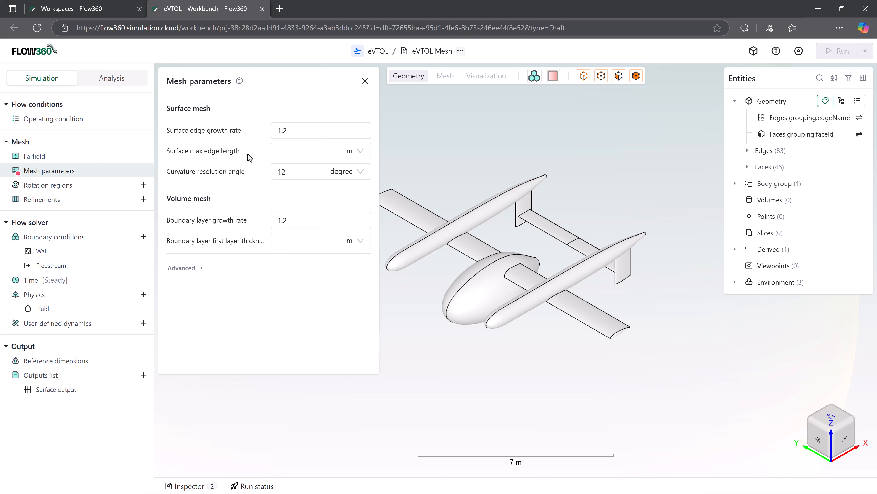
{"action": "left_click", "coordinate": [321, 148]}
{"action": "type", "text": "0."}
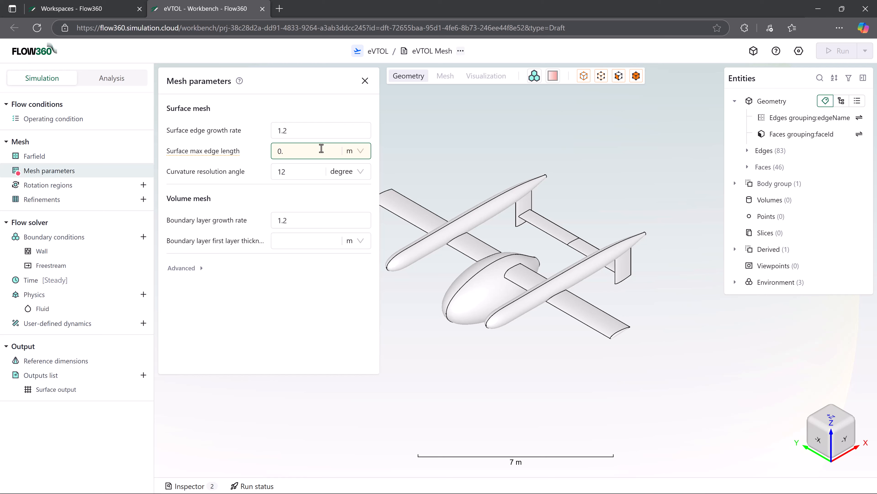
{"action": "type", "text": "05"}
{"action": "left_click", "coordinate": [313, 242]}
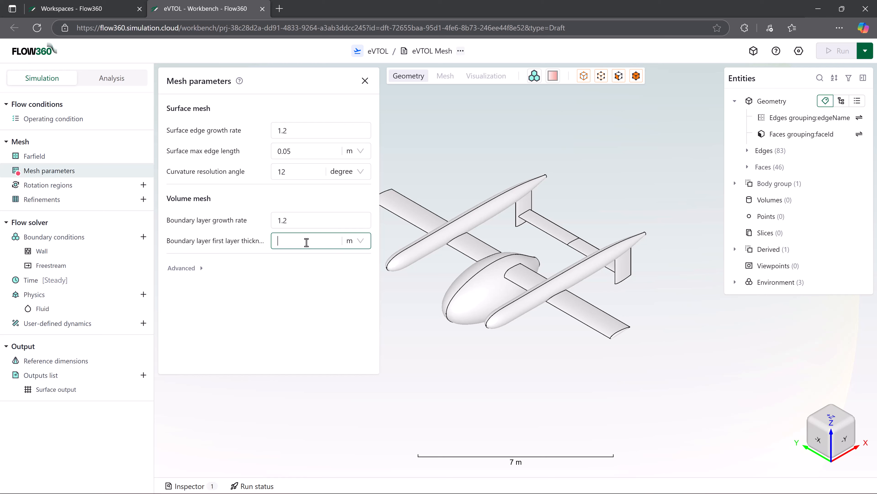
{"action": "type", "text": "0.00005"}
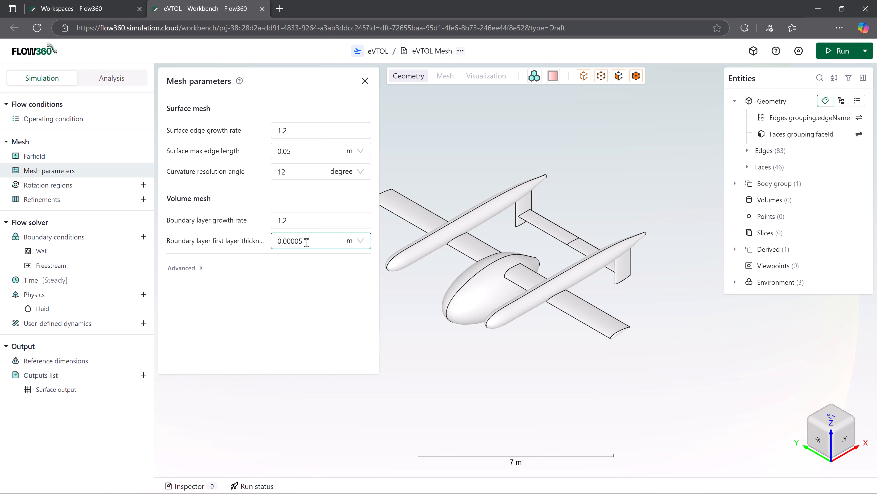
{"action": "left_click", "coordinate": [365, 81]}
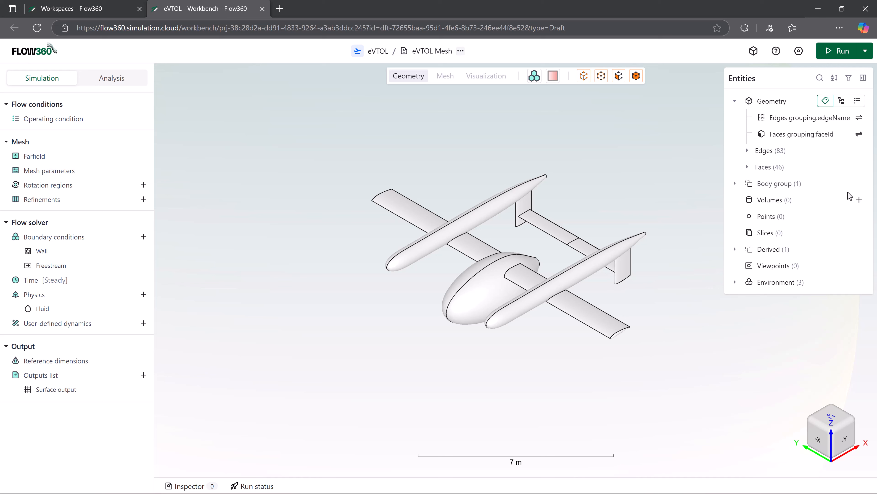
Add a box volume and set its center to X 5 m and Z -0.5 m, leaving Y at 0
{"action": "left_click", "coordinate": [860, 201]}
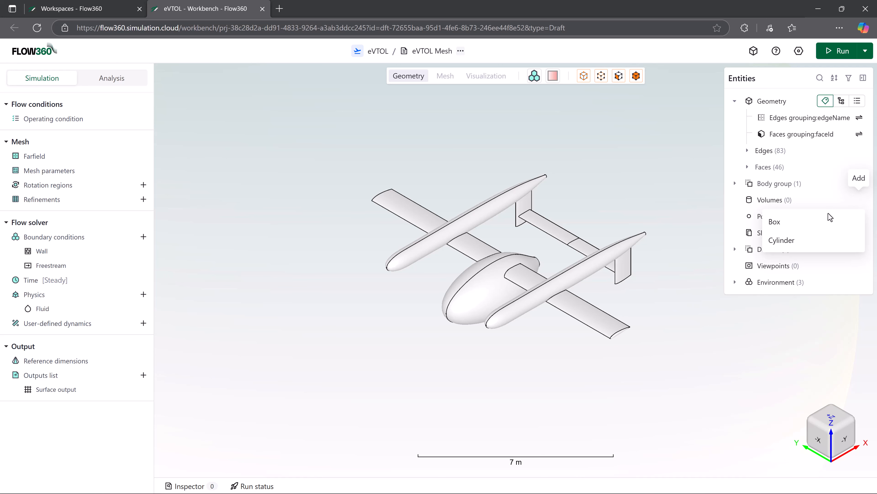
{"action": "left_click", "coordinate": [825, 222]}
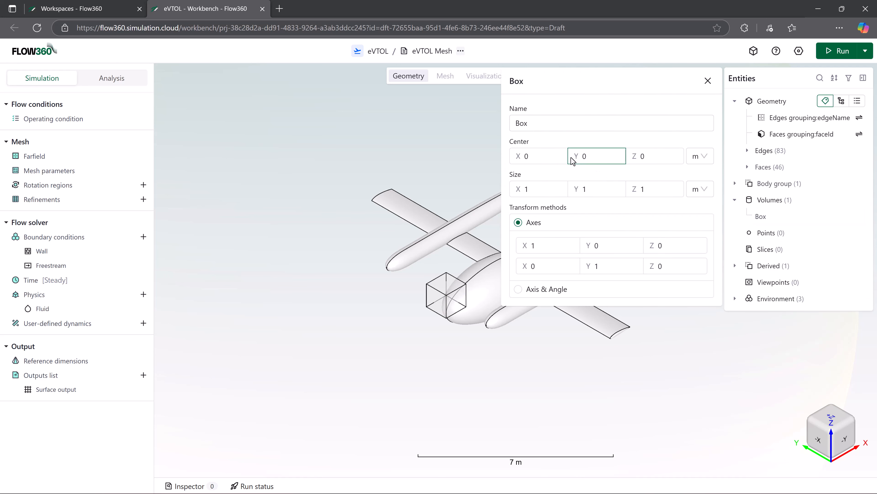
{"action": "left_click", "coordinate": [557, 155]}
{"action": "double_click", "coordinate": [548, 156]}
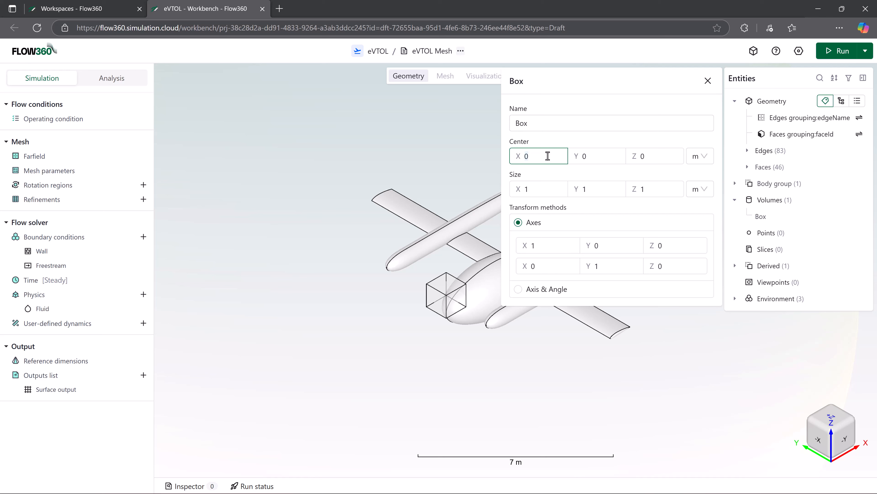
{"action": "type", "text": "5"}
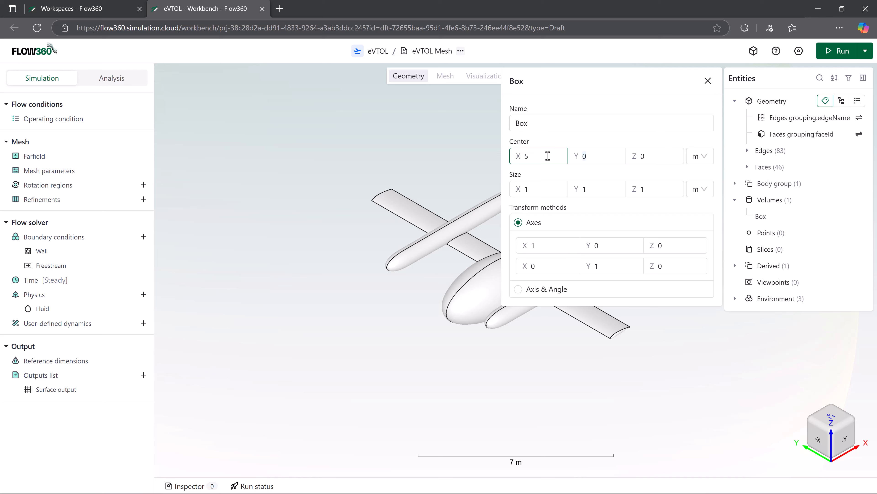
{"action": "type", "text": "-0.5"}
{"action": "key", "text": "Tab"}
{"action": "key", "text": "Tab"}
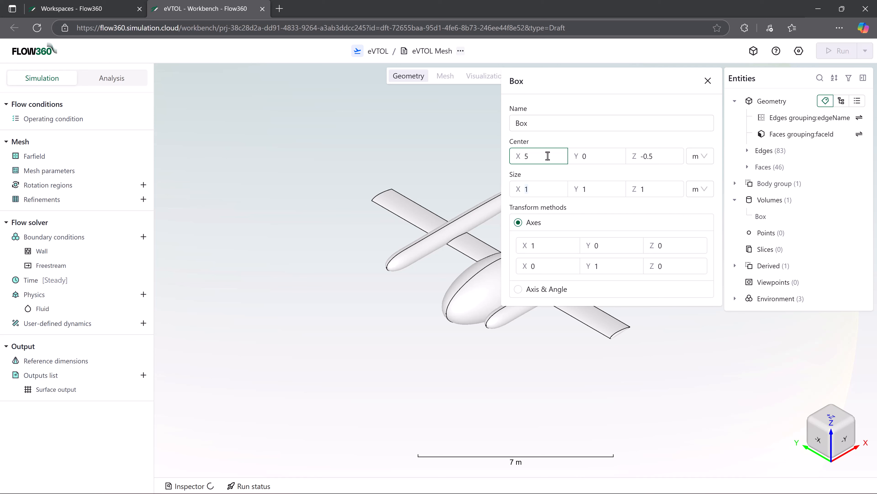
Set the box volume's size to X 12 m, Y 14 m and Z 4 m and fit the model in view
{"action": "type", "text": "12"}
{"action": "type", "text": "14"}
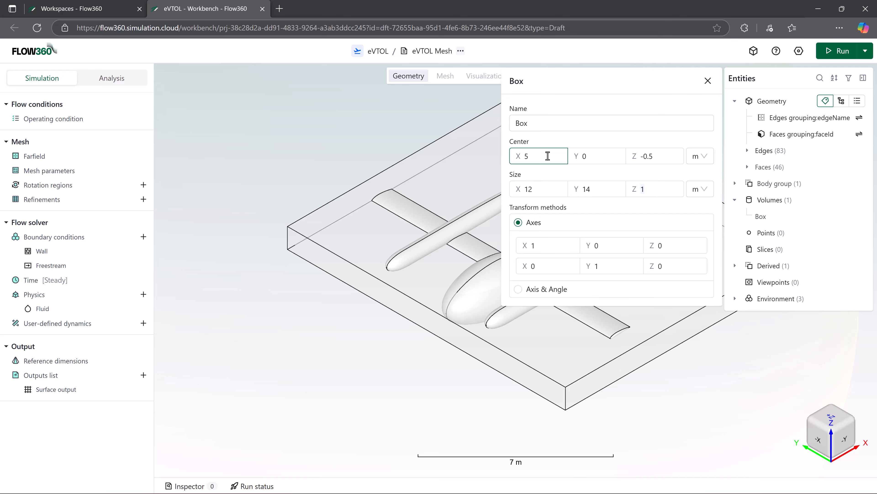
{"action": "type", "text": "4"}
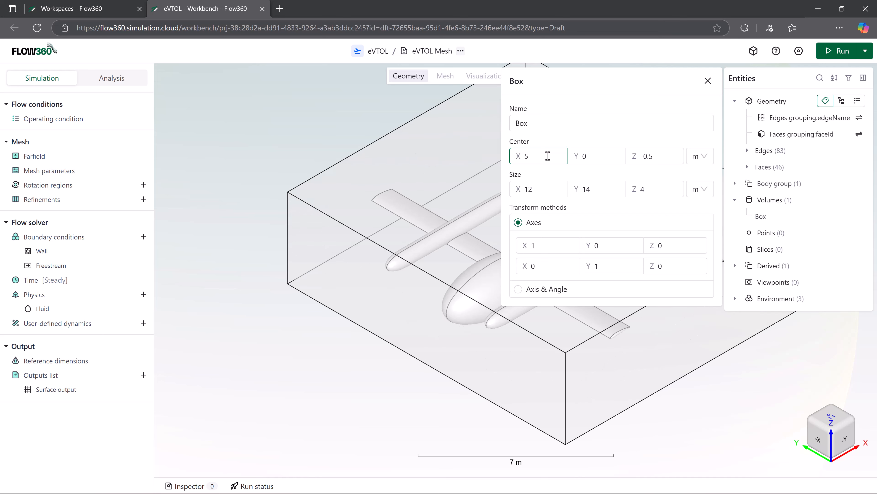
{"action": "left_click", "coordinate": [708, 81]}
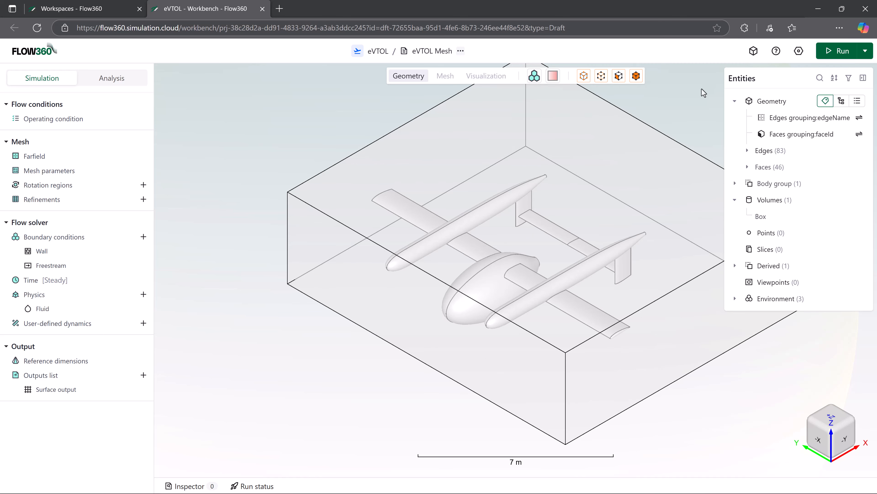
{"action": "right_click", "coordinate": [702, 88]}
{"action": "left_click", "coordinate": [715, 123]}
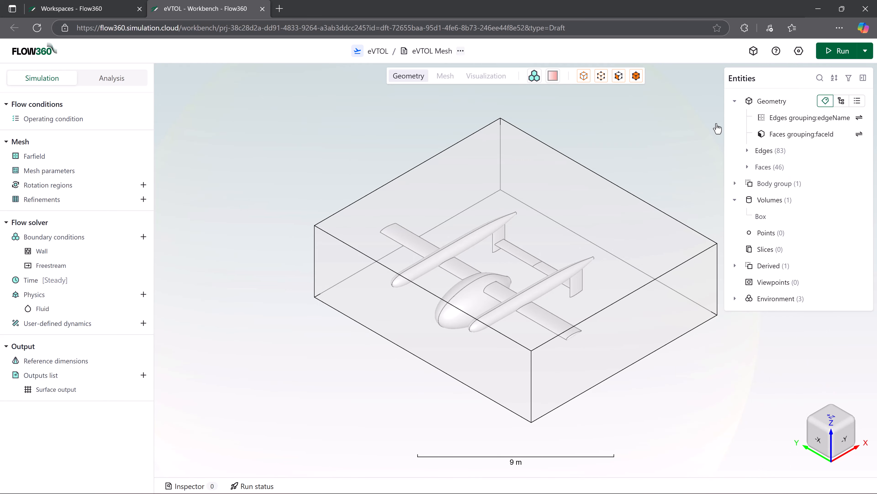
{"action": "left_click", "coordinate": [863, 78]}
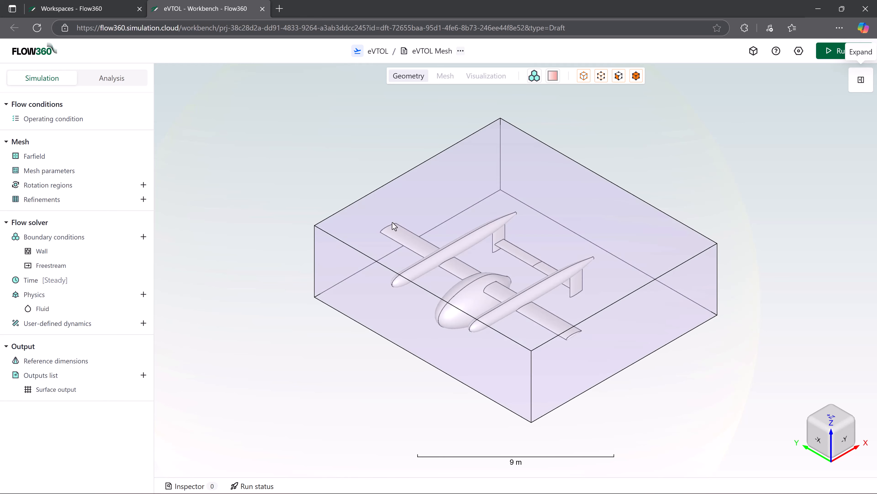
Add a uniform refinement with a spacing of 0.05 m and assign the Box volume to it
{"action": "left_click", "coordinate": [143, 199]}
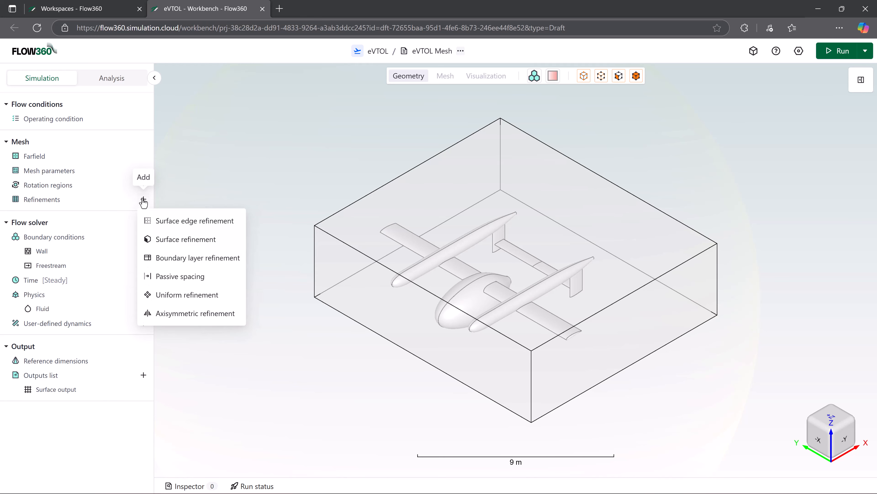
{"action": "left_click", "coordinate": [177, 295]}
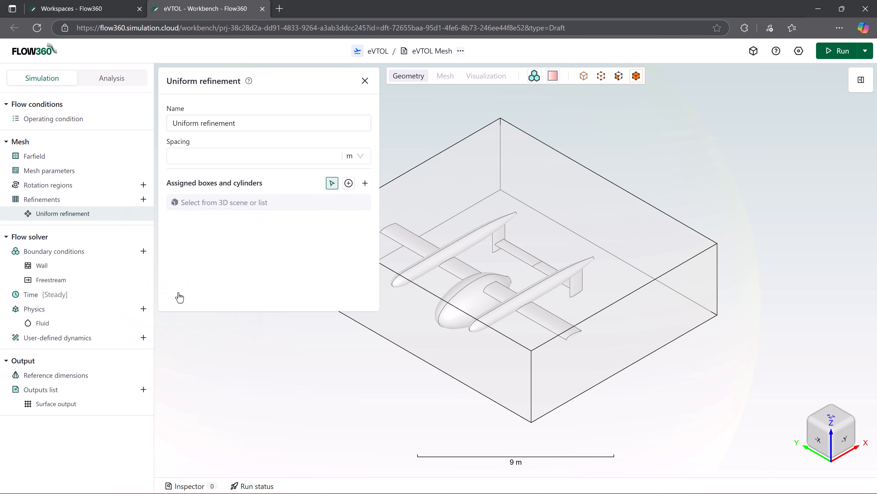
{"action": "left_click", "coordinate": [266, 158]}
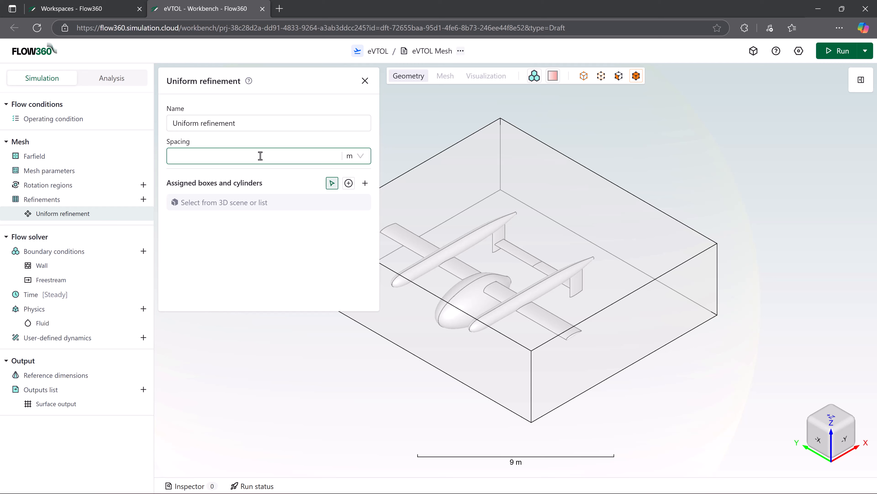
{"action": "type", "text": "0.05"}
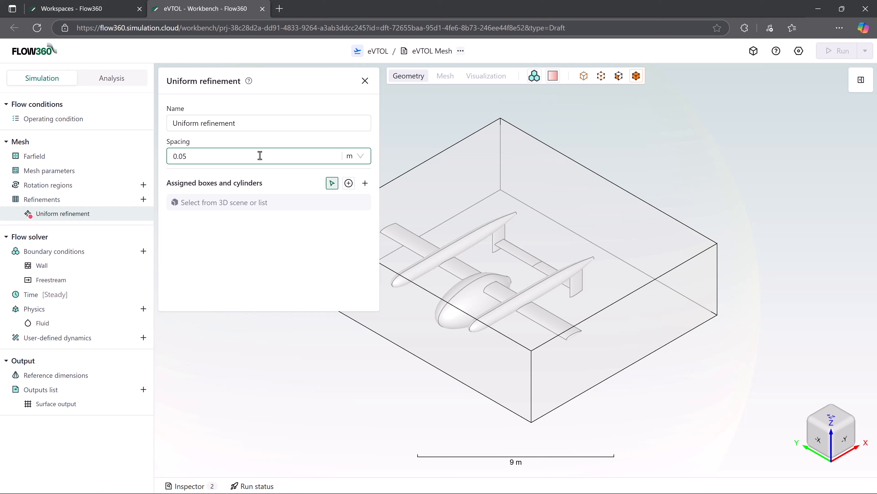
{"action": "left_click", "coordinate": [366, 183]}
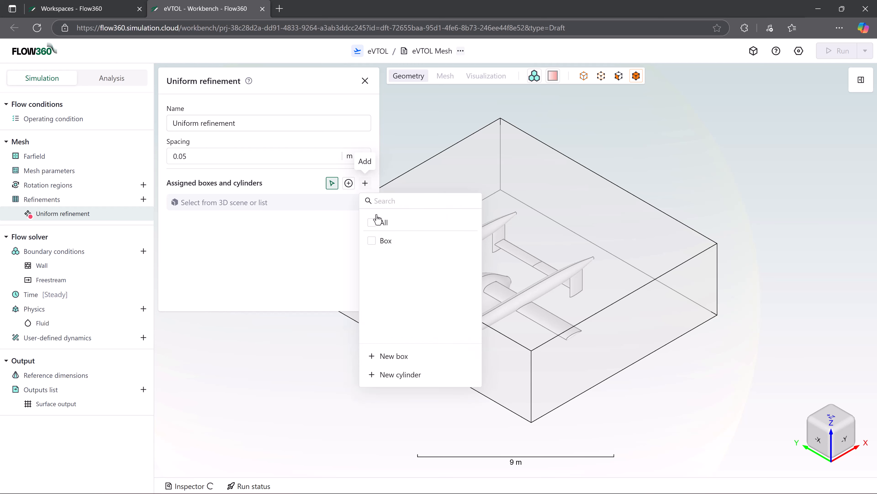
{"action": "left_click", "coordinate": [372, 241]}
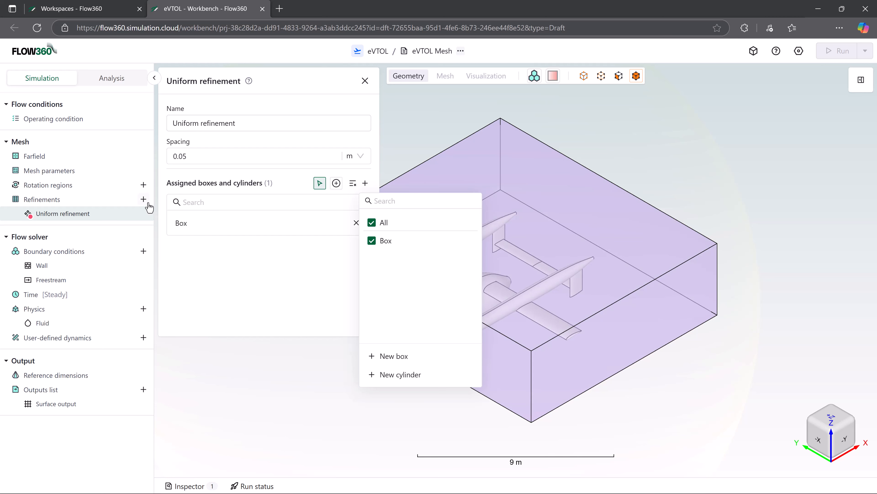
Add a surface edge refinement using the Angle method at 1 degree and assign the leadingEdge edges
{"action": "left_click", "coordinate": [143, 199]}
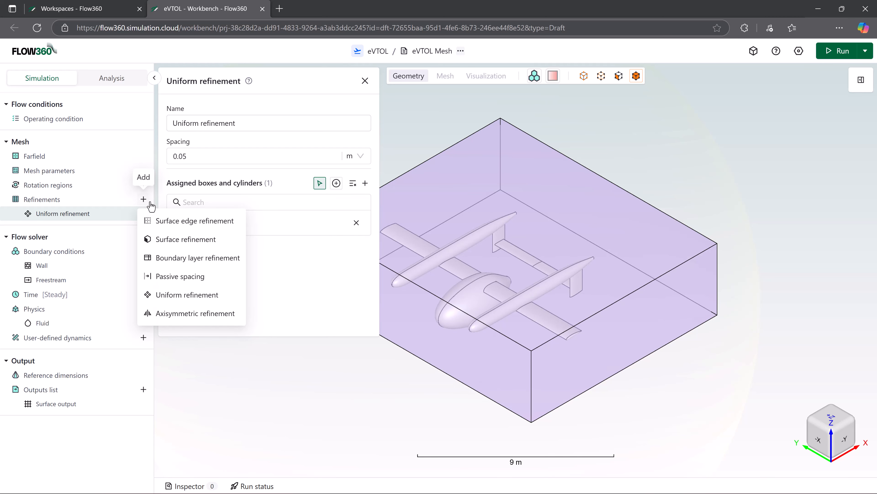
{"action": "left_click", "coordinate": [159, 221]}
{"action": "left_click", "coordinate": [186, 173]}
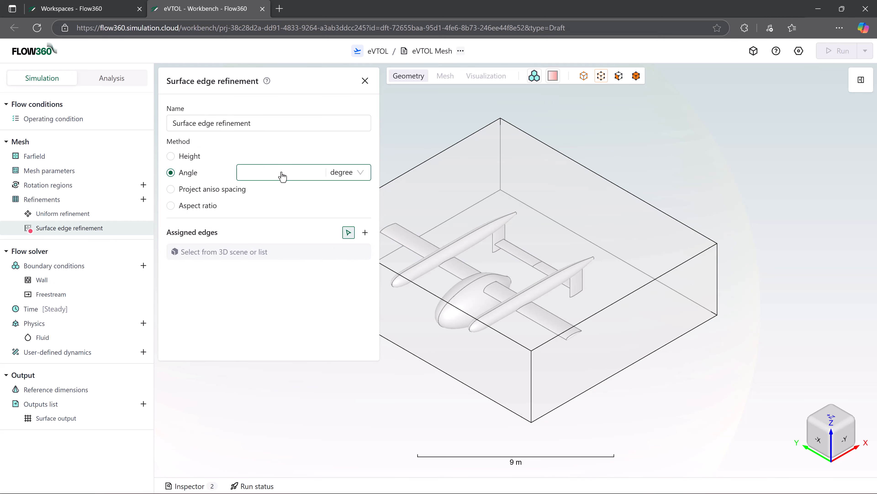
{"action": "type", "text": "1"}
{"action": "left_click", "coordinate": [365, 232]}
{"action": "left_click", "coordinate": [372, 307]}
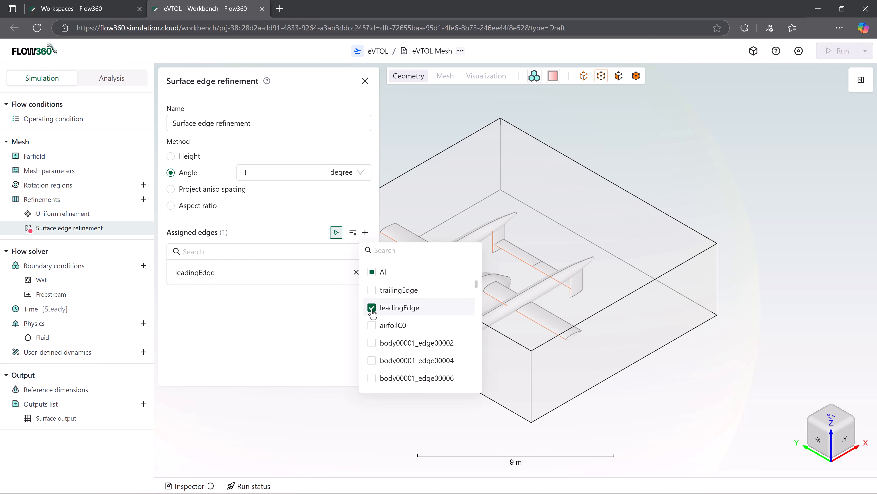
{"action": "left_click", "coordinate": [365, 84]}
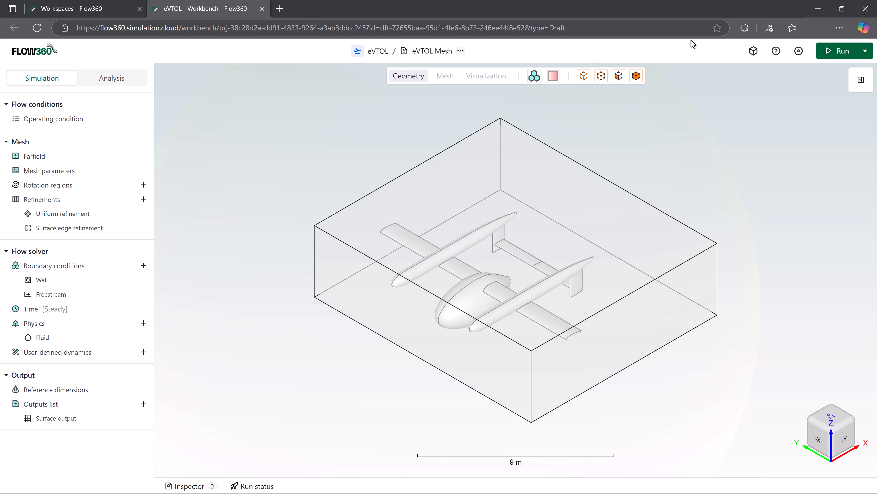
Run the eVTOL Mesh case up to the volume mesh
{"action": "left_click", "coordinate": [867, 53]}
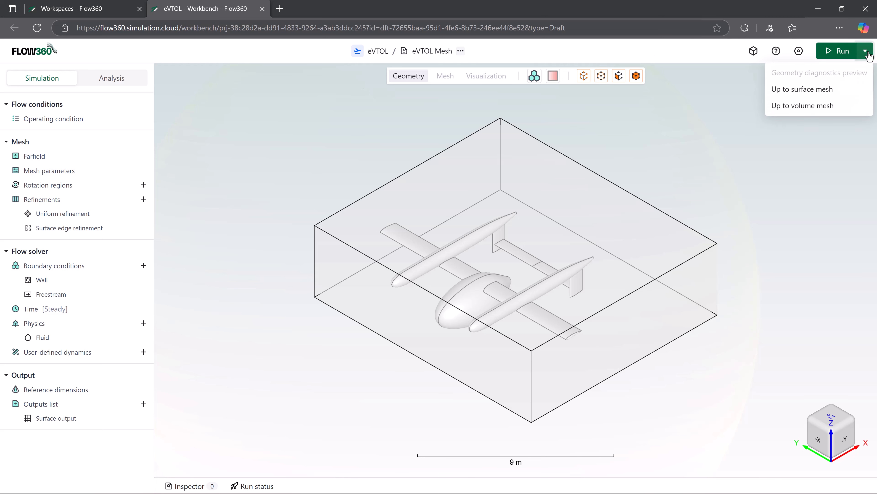
{"action": "left_click", "coordinate": [847, 106]}
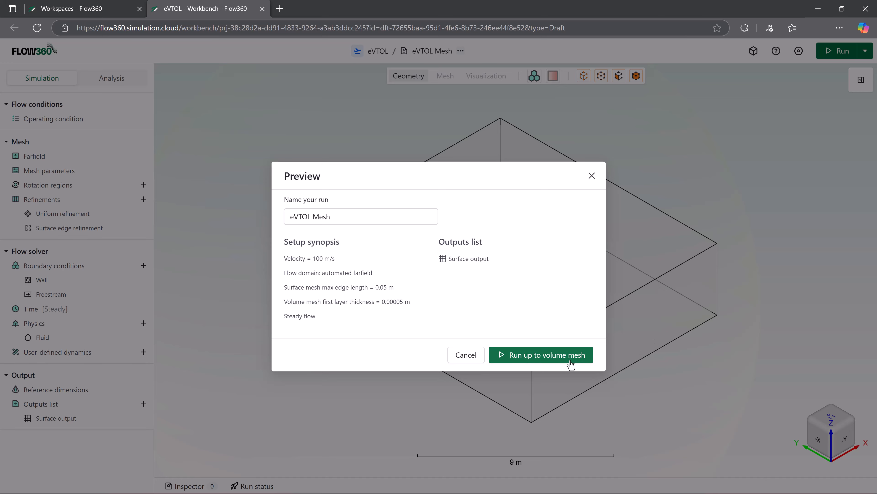
{"action": "left_click", "coordinate": [564, 357]}
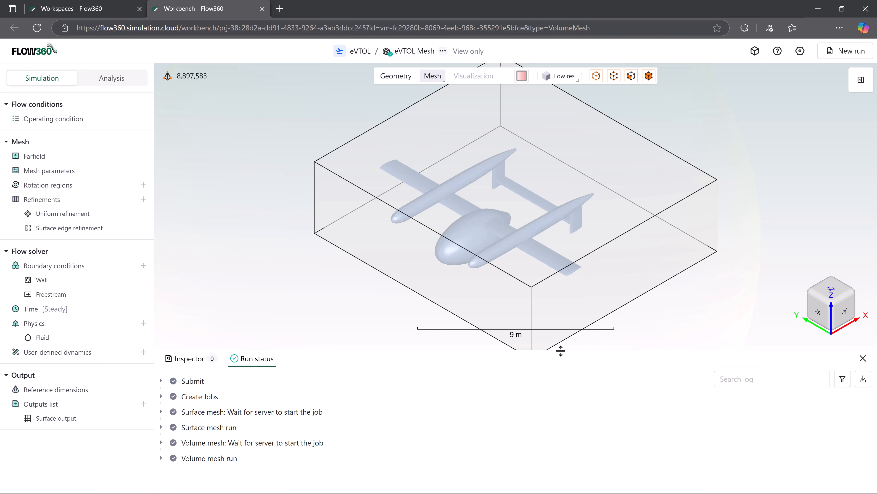
Review the mesh statistics of the generated volume mesh and hide the volumes in the 3D scene
{"action": "left_click", "coordinate": [178, 78]}
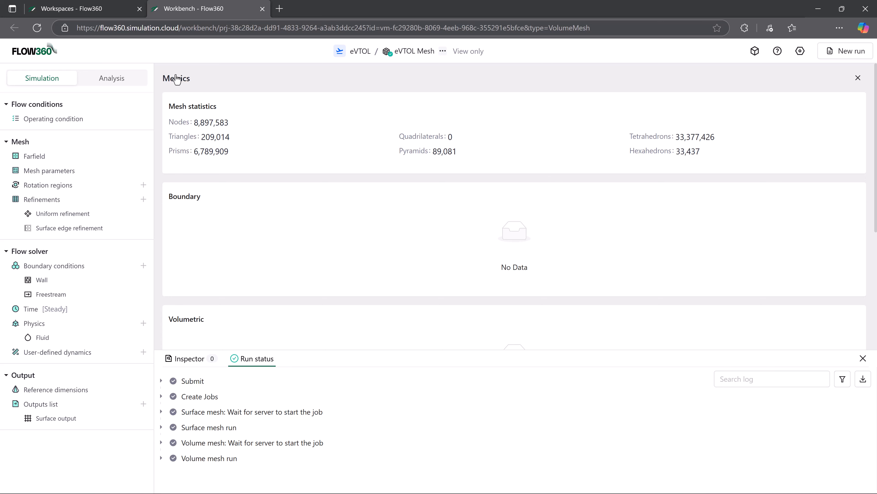
{"action": "left_click", "coordinate": [858, 77]}
{"action": "left_click", "coordinate": [859, 79]}
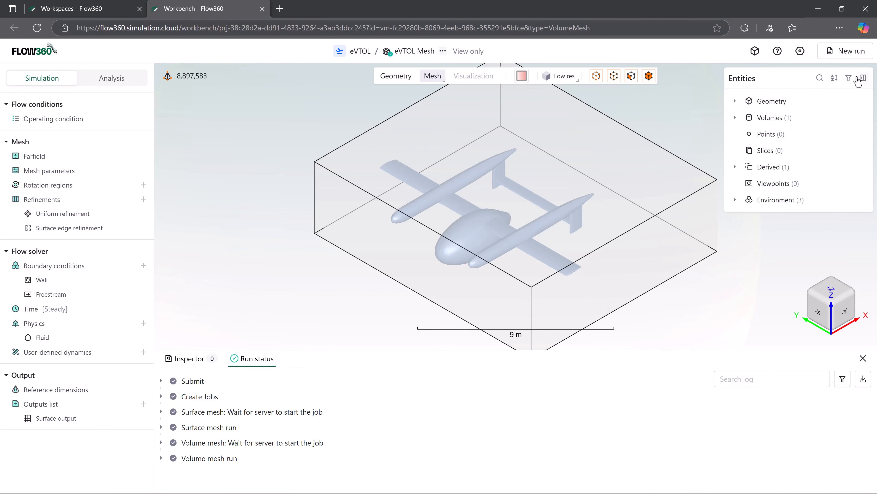
{"action": "left_click", "coordinate": [860, 117]}
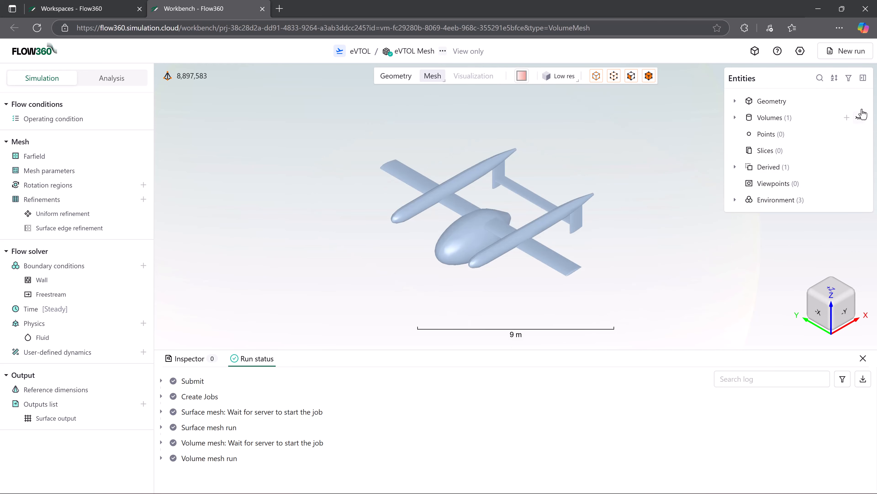
{"action": "left_click", "coordinate": [863, 78]}
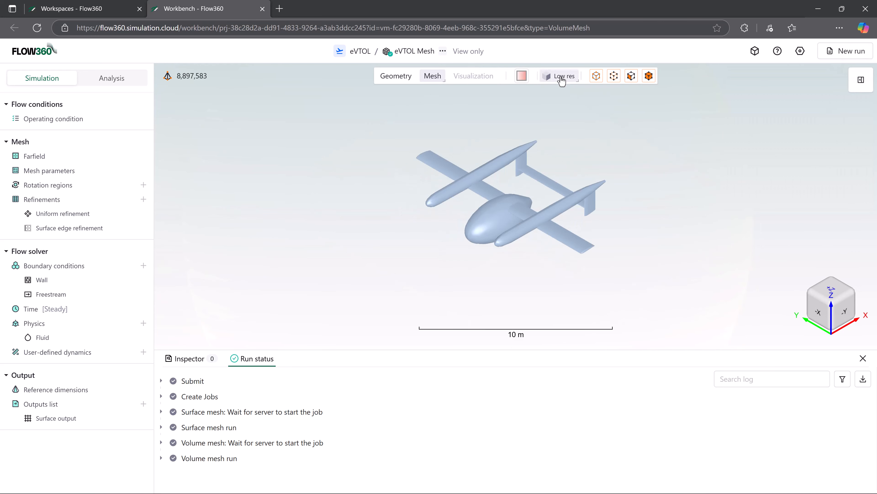
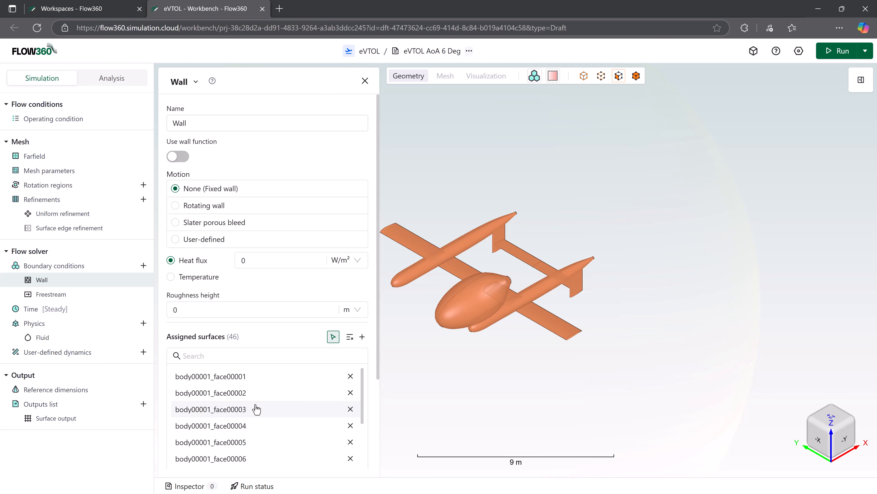
Review the Freestream boundary condition, the steady time stepping with its advanced CFL settings, and the Fluid physics settings
{"action": "left_click", "coordinate": [75, 294]}
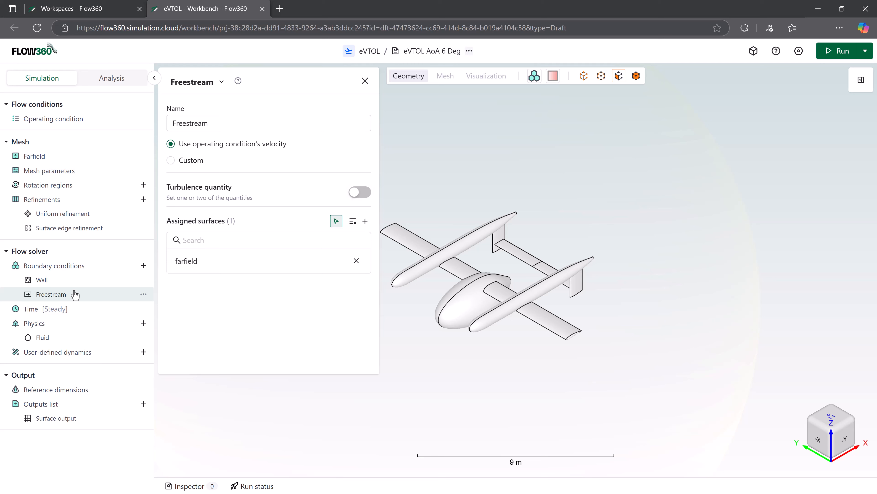
{"action": "left_click", "coordinate": [75, 308]}
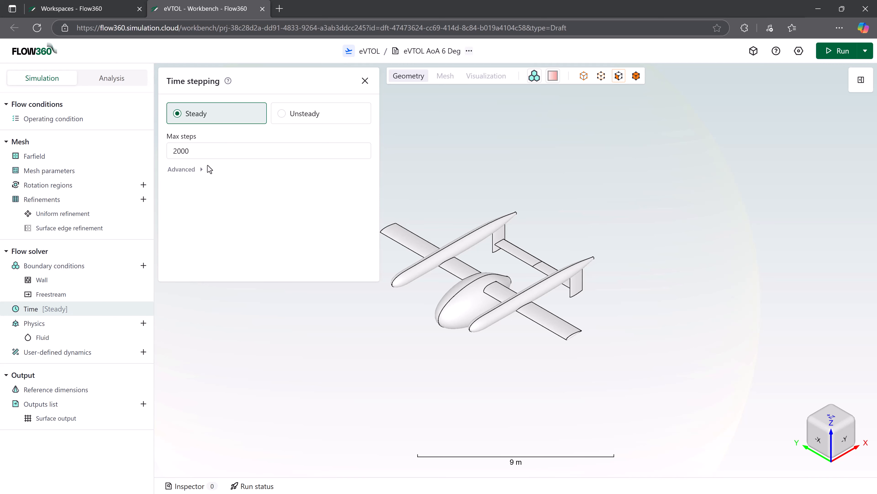
{"action": "left_click", "coordinate": [202, 172]}
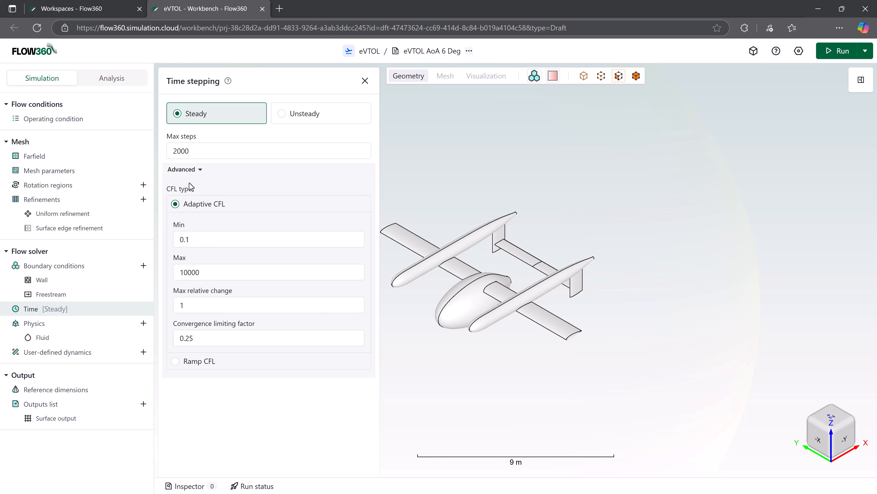
{"action": "left_click", "coordinate": [79, 341]}
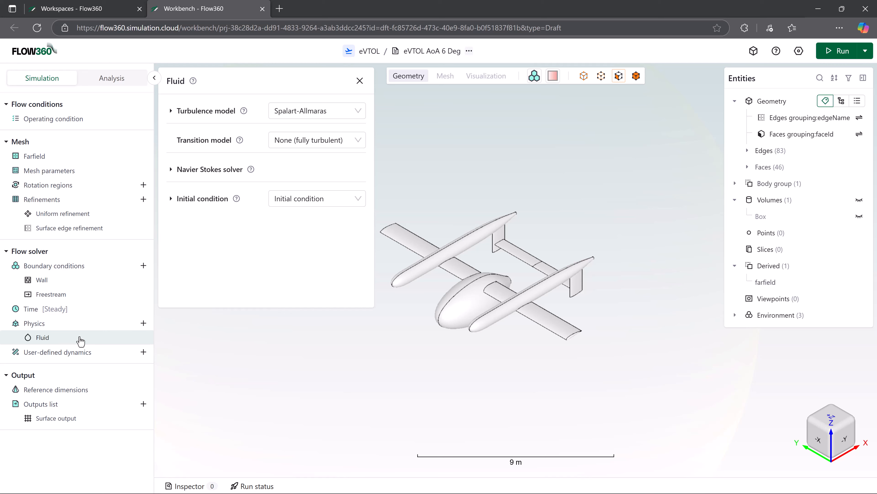
Set the reference moment length to 1.4 m in X, Y and Z
{"action": "left_click", "coordinate": [83, 389]}
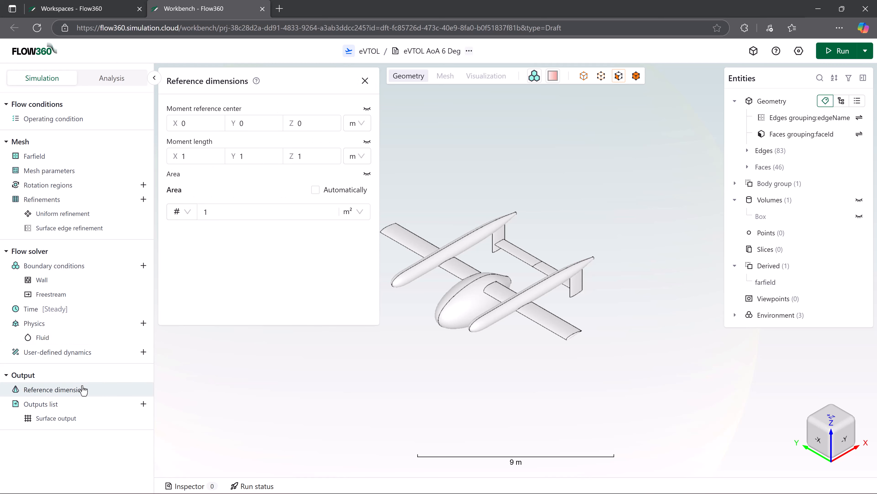
{"action": "left_click", "coordinate": [203, 153]}
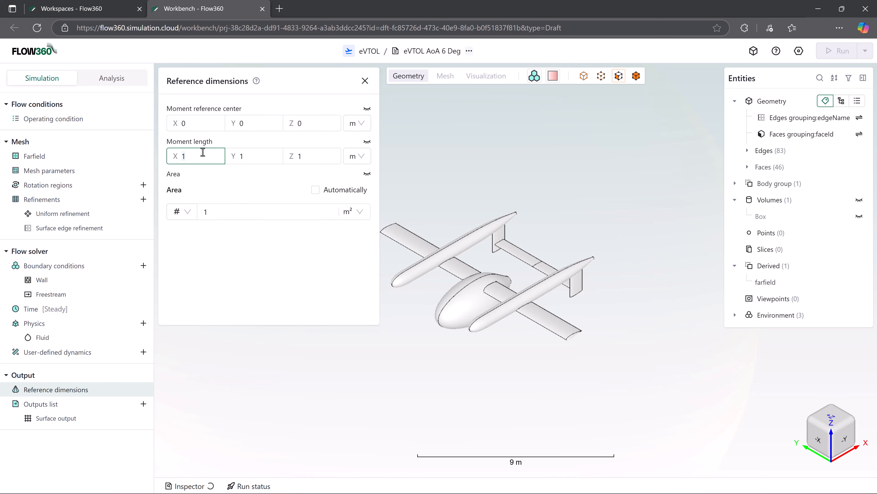
{"action": "type", "text": "1.4"}
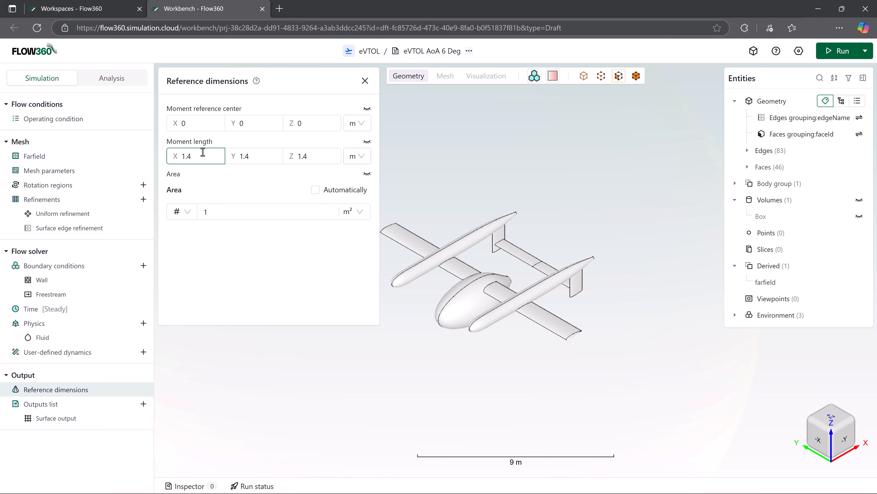
{"action": "key", "text": "Tab"}
{"action": "key", "text": "Tab"}
{"action": "key", "text": "Tab"}
{"action": "key", "text": "Tab"}
{"action": "key", "text": "Tab"}
{"action": "key", "text": "Tab"}
Review the surface output's fields and assigned surfaces, and the other output types that can be added
{"action": "left_click", "coordinate": [81, 419]}
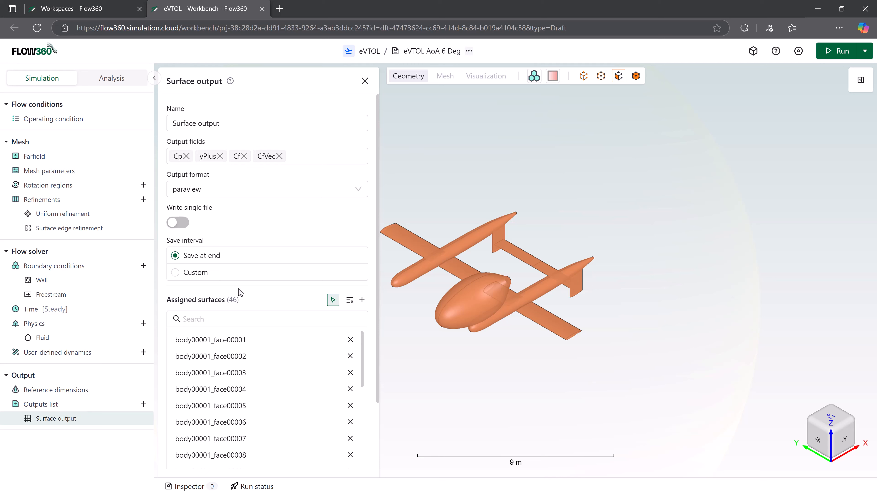
{"action": "left_click", "coordinate": [143, 404]}
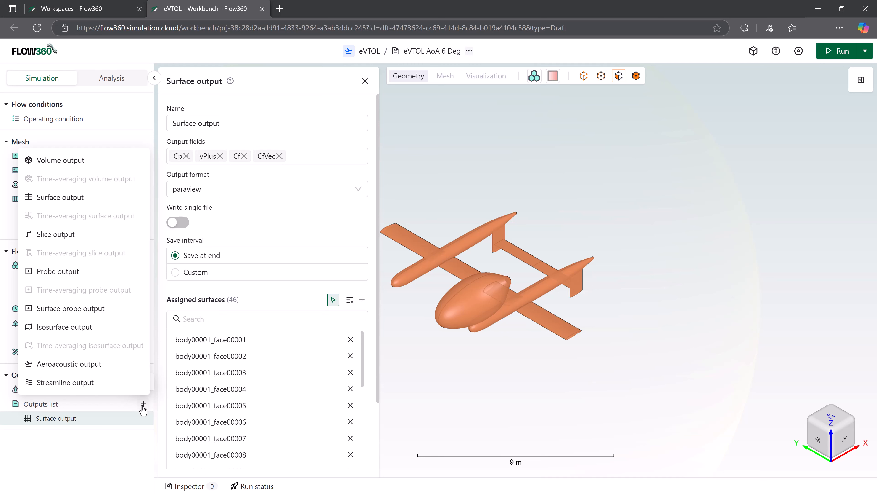
{"action": "left_click", "coordinate": [143, 404]}
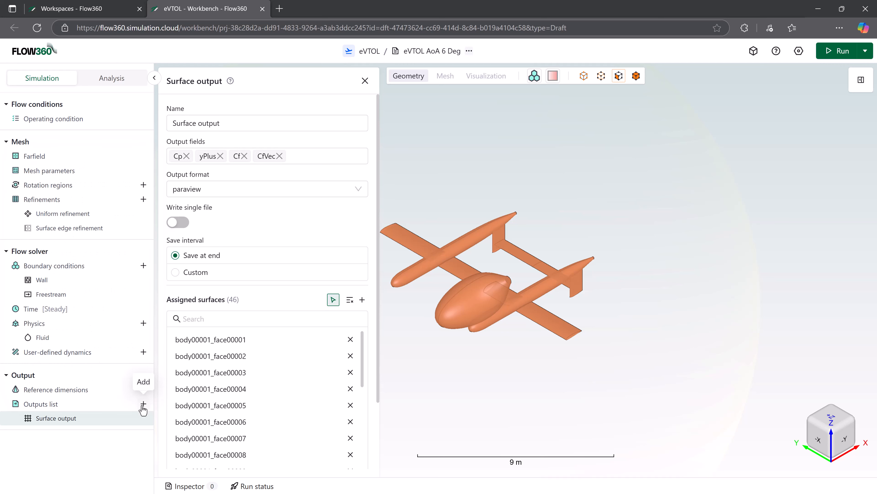
{"action": "left_click", "coordinate": [364, 82]}
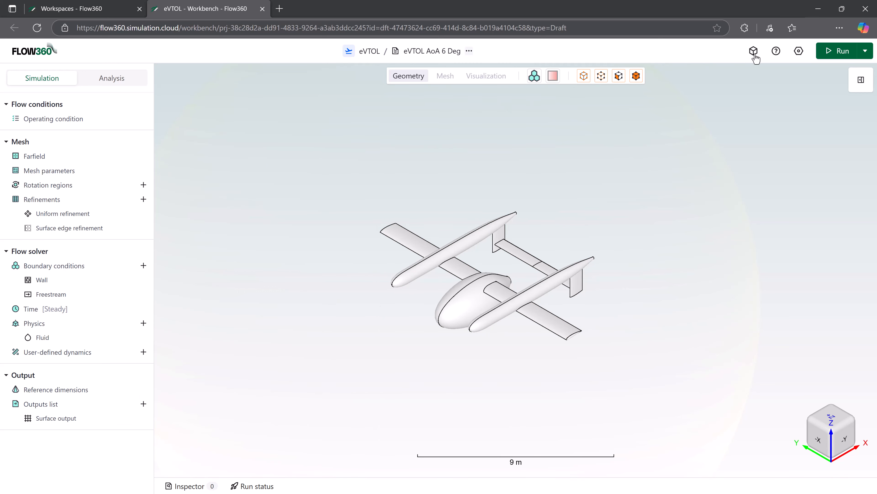
Run the simulation under the name eVTOL AoA 6 Deg and close the run status log
{"action": "left_click", "coordinate": [831, 54]}
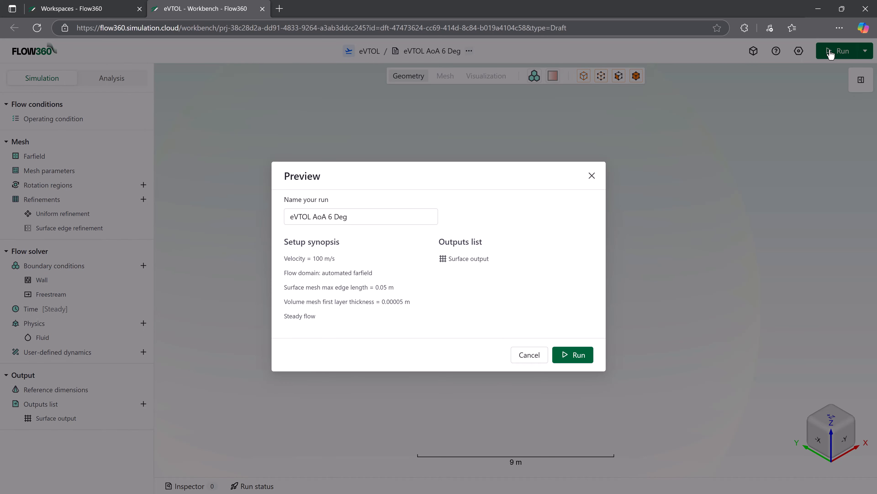
{"action": "left_click", "coordinate": [574, 355]}
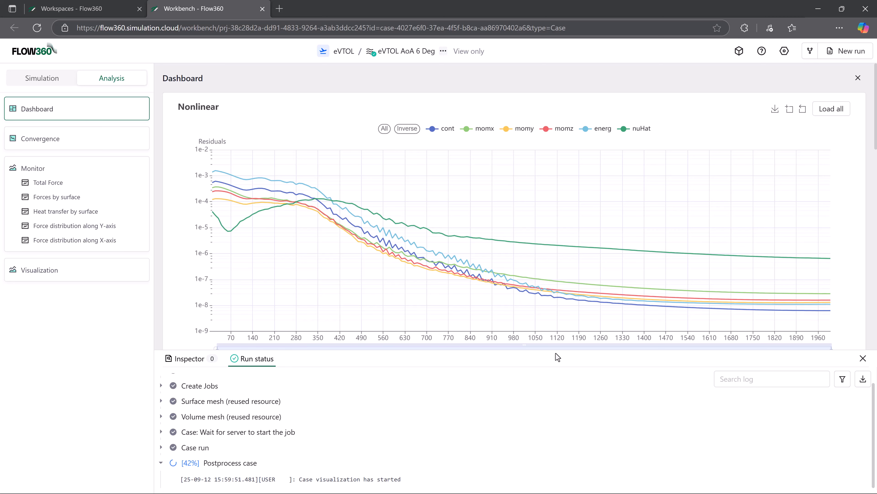
{"action": "left_click", "coordinate": [862, 359]}
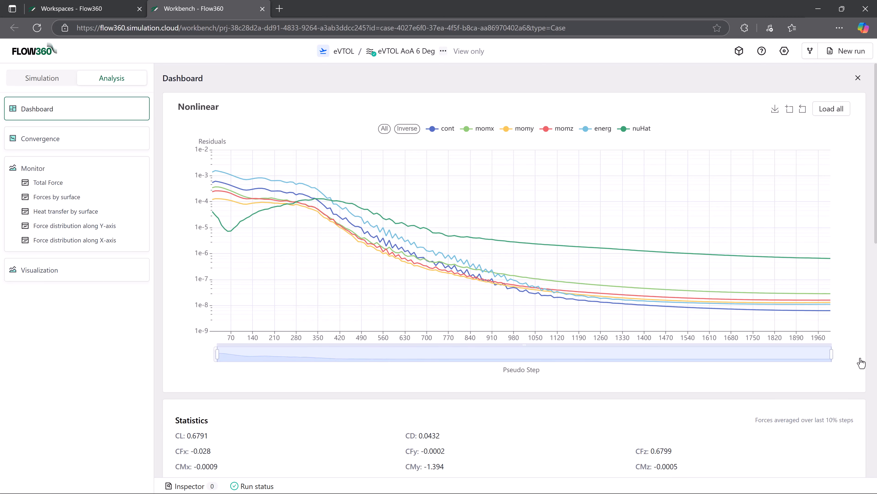
Review the dashboard's force and moment plots, the nonlinear convergence, the total force and the forces by surface
{"action": "scroll", "coordinate": [861, 362], "scroll_direction": "down", "scroll_amount": 5}
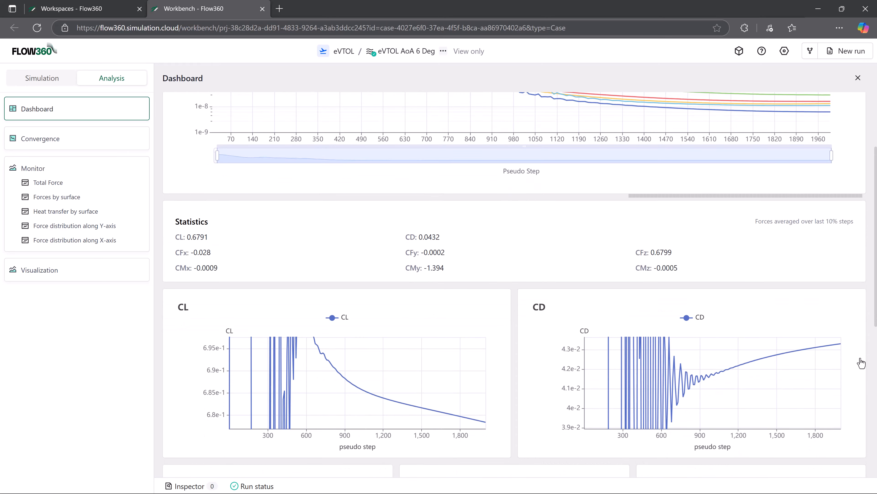
{"action": "scroll", "coordinate": [861, 362], "scroll_direction": "down", "scroll_amount": 4}
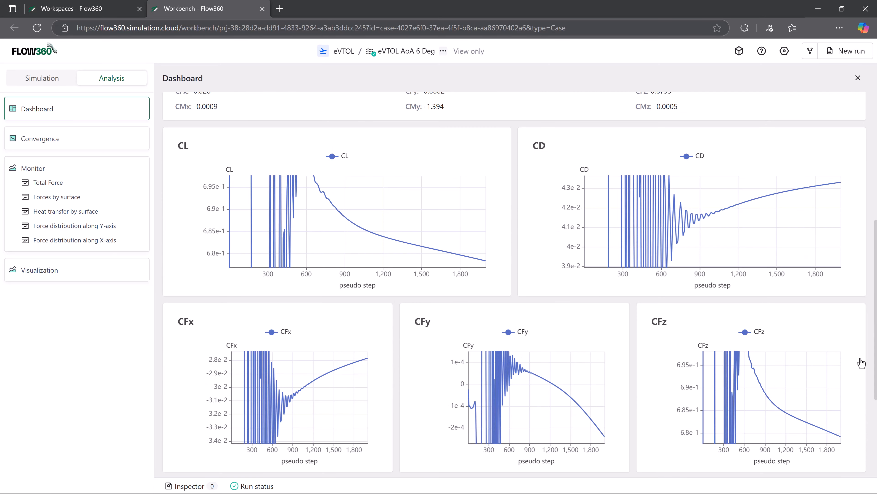
{"action": "scroll", "coordinate": [861, 363], "scroll_direction": "down", "scroll_amount": 4}
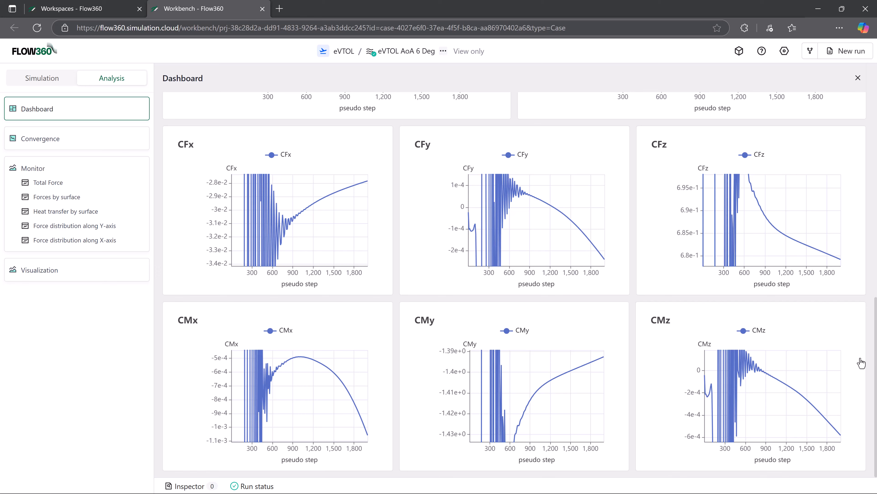
{"action": "left_click", "coordinate": [111, 140]}
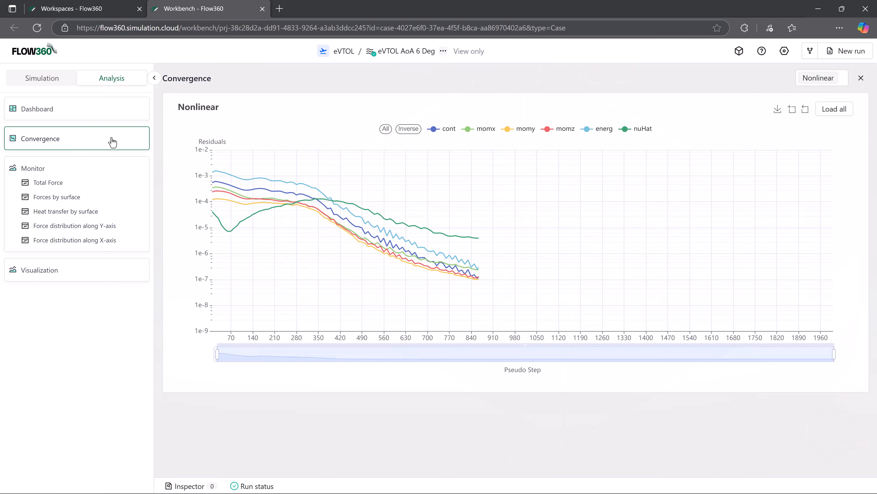
{"action": "left_click", "coordinate": [103, 185]}
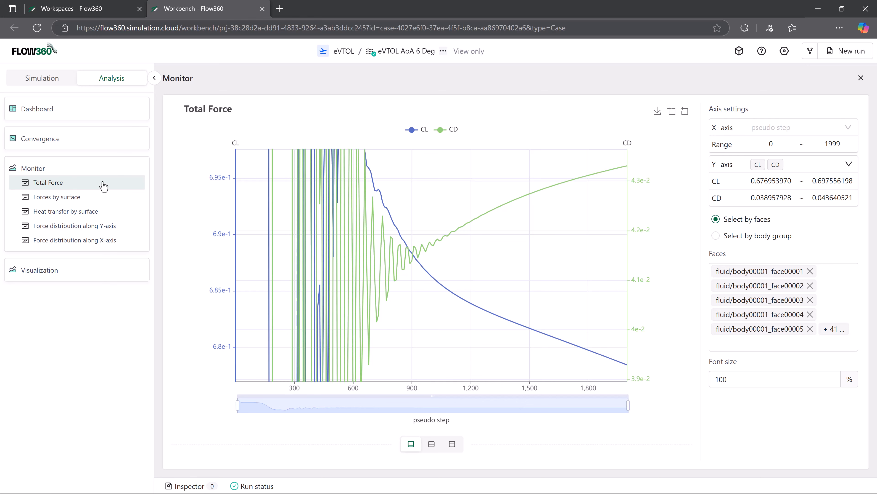
{"action": "left_click", "coordinate": [100, 200]}
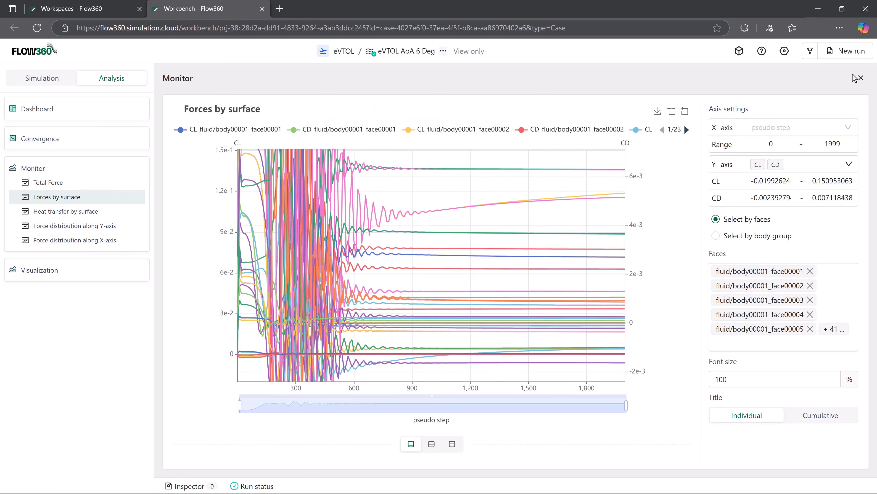
{"action": "left_click", "coordinate": [861, 79]}
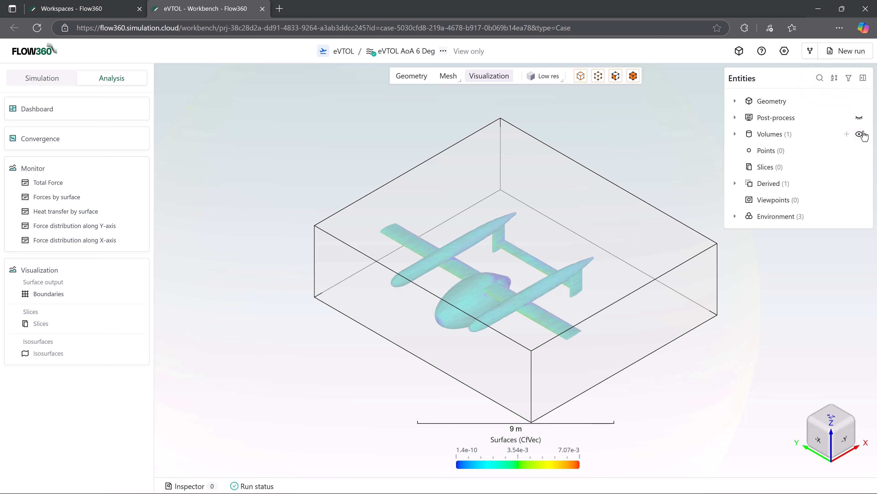
Hide the volumes in the 3D scene and briefly display the y-slice through the moment center
{"action": "left_click", "coordinate": [859, 134]}
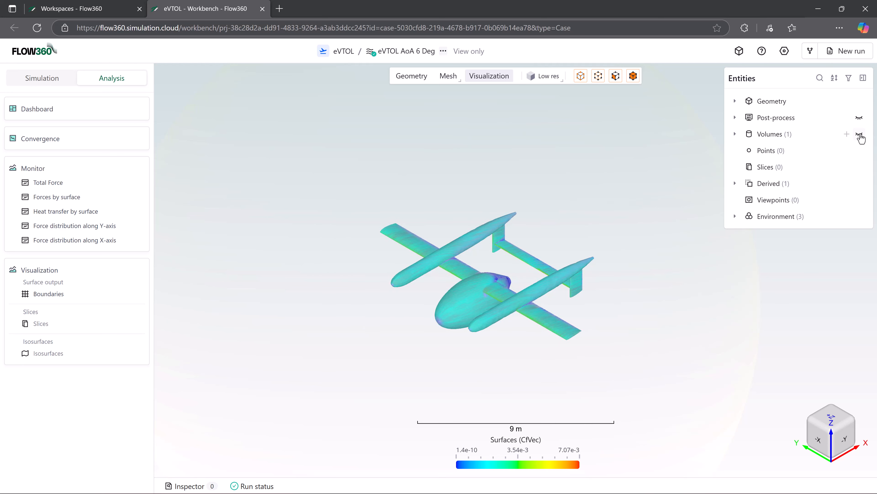
{"action": "left_click", "coordinate": [735, 117]}
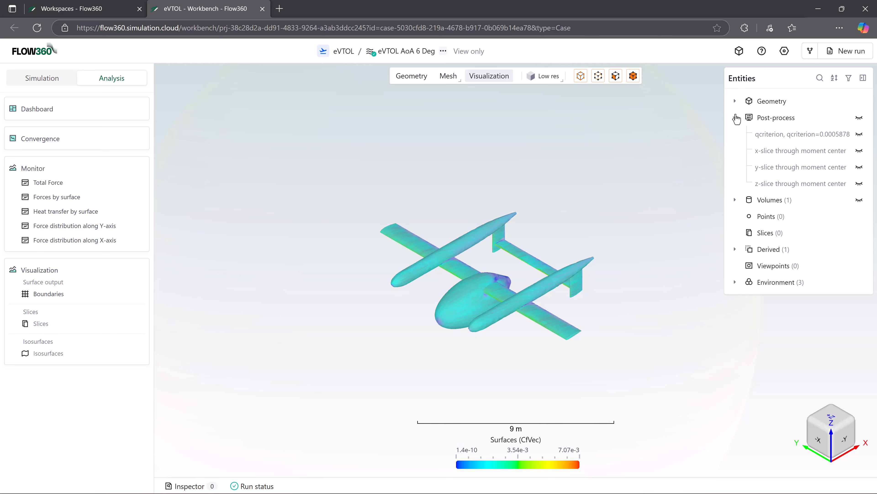
{"action": "left_click", "coordinate": [859, 168]}
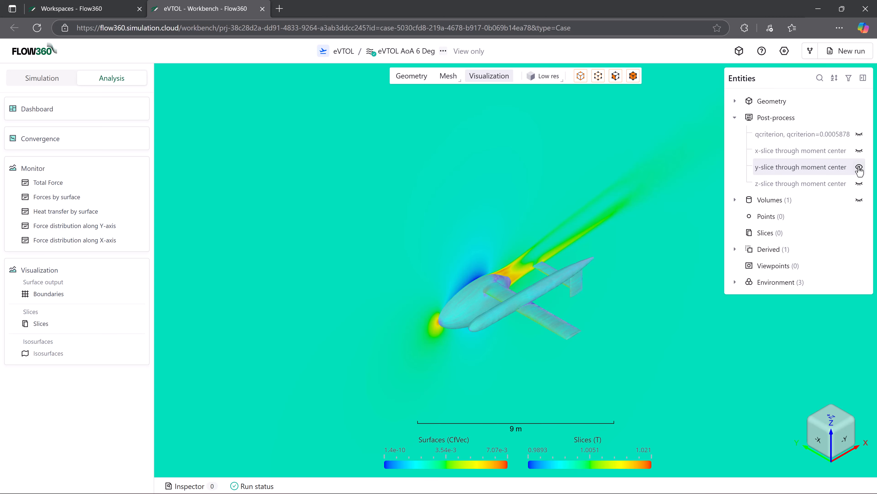
{"action": "left_click", "coordinate": [860, 168]}
Apply the Airflow colormap to the boundary surfaces and raise the CfVec range minimum to about 0.000778
{"action": "left_click", "coordinate": [75, 297]}
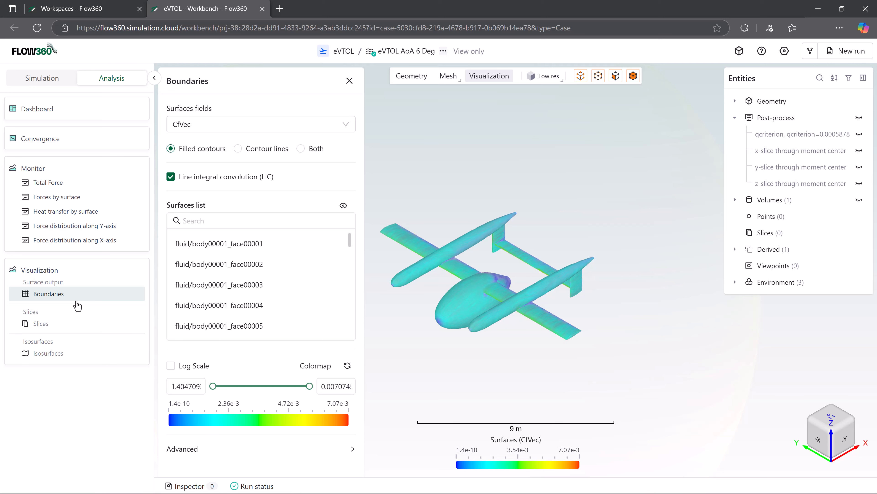
{"action": "left_click", "coordinate": [315, 365]}
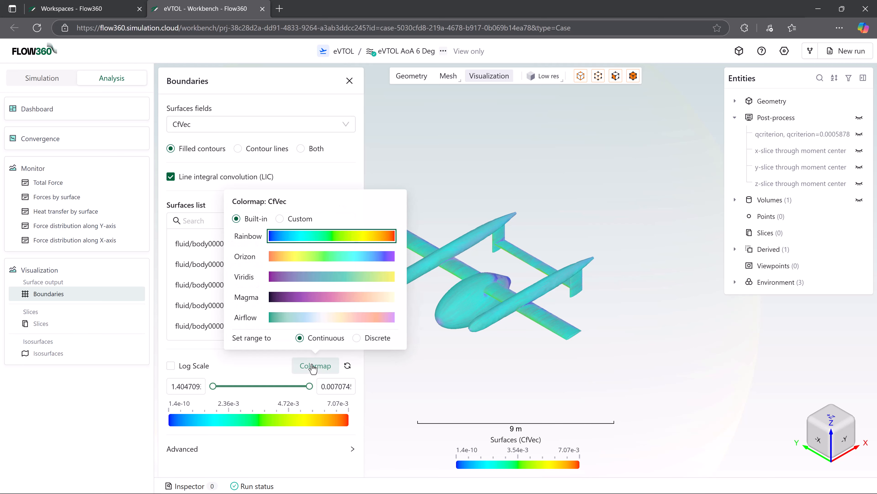
{"action": "left_click", "coordinate": [318, 318]}
{"action": "left_click_drag", "start_coordinate": [213, 385], "coordinate": [224, 386]}
Switch the boundary surfaces' field to Cp and raise its range minimum to about -0.40
{"action": "left_click", "coordinate": [346, 124]}
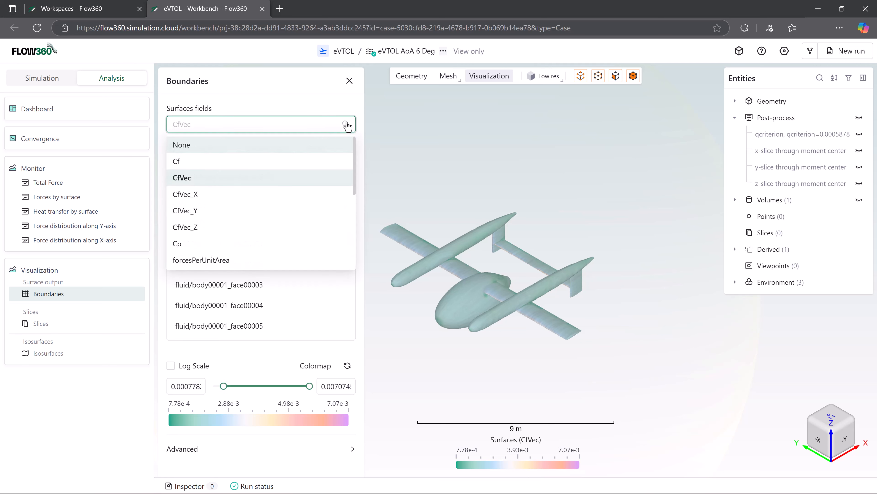
{"action": "left_click", "coordinate": [298, 243]}
{"action": "left_click_drag", "start_coordinate": [215, 358], "coordinate": [262, 358]}
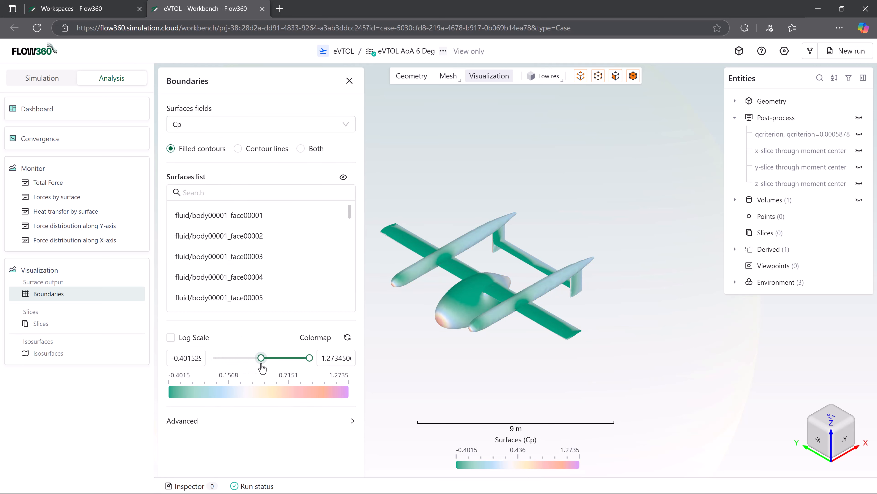
Show the y-slice through the moment center in the Airflow colormap with a T range minimum of about 0.9975
{"action": "left_click", "coordinate": [74, 324]}
{"action": "left_click", "coordinate": [343, 236]}
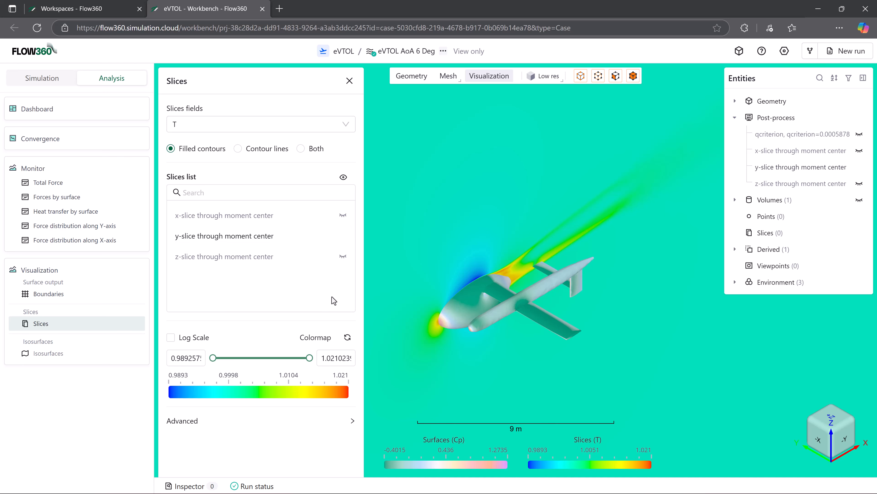
{"action": "left_click", "coordinate": [315, 337]}
{"action": "left_click", "coordinate": [316, 289]}
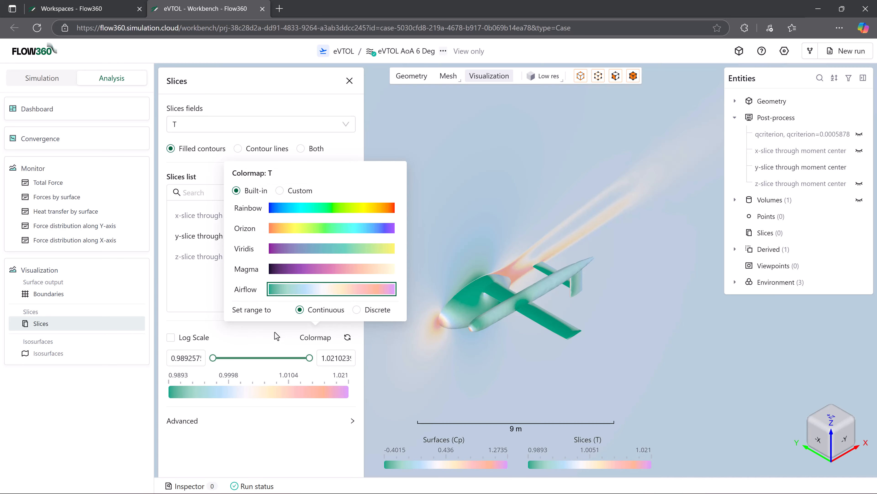
{"action": "left_click_drag", "start_coordinate": [213, 358], "coordinate": [238, 360]}
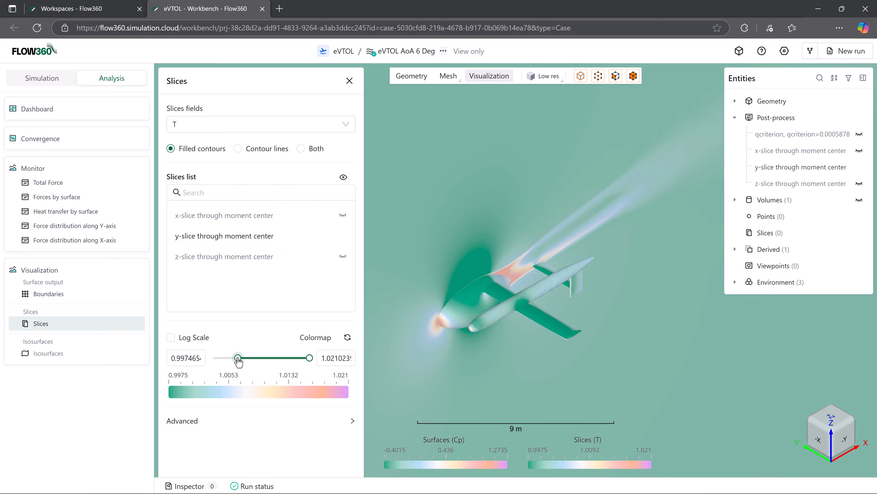
Switch the slices' field to p and hide the y-slice through the moment center
{"action": "left_click", "coordinate": [347, 126]}
{"action": "left_click", "coordinate": [343, 141]}
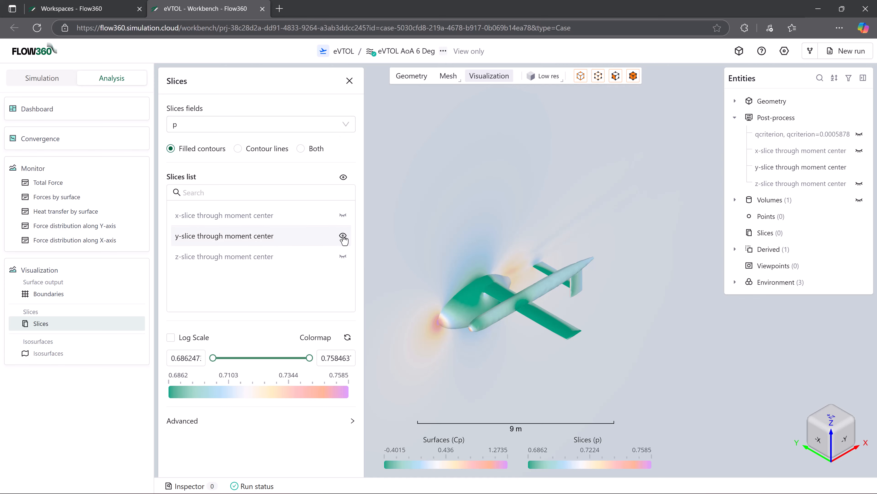
{"action": "left_click", "coordinate": [343, 236]}
Display the q-criterion isosurface in the Airflow colormap with a Mach range minimum of about 0.171, and hide it again
{"action": "left_click", "coordinate": [110, 360]}
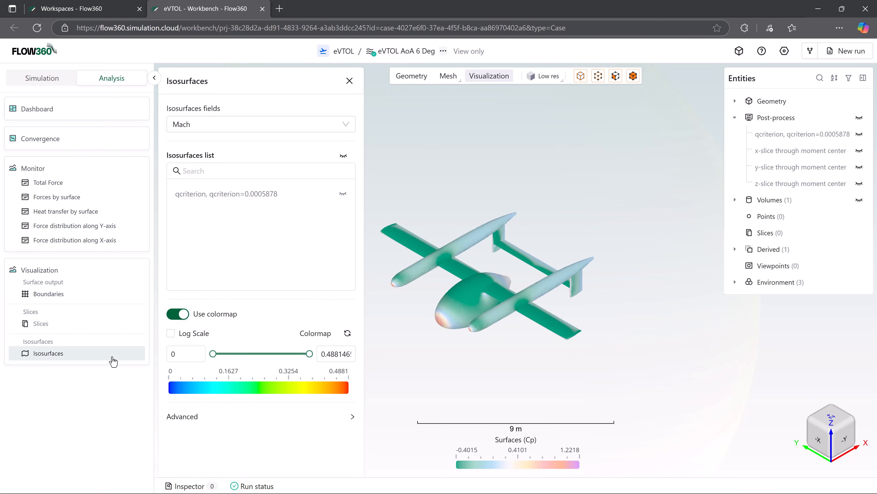
{"action": "left_click", "coordinate": [343, 194]}
{"action": "left_click", "coordinate": [315, 333]}
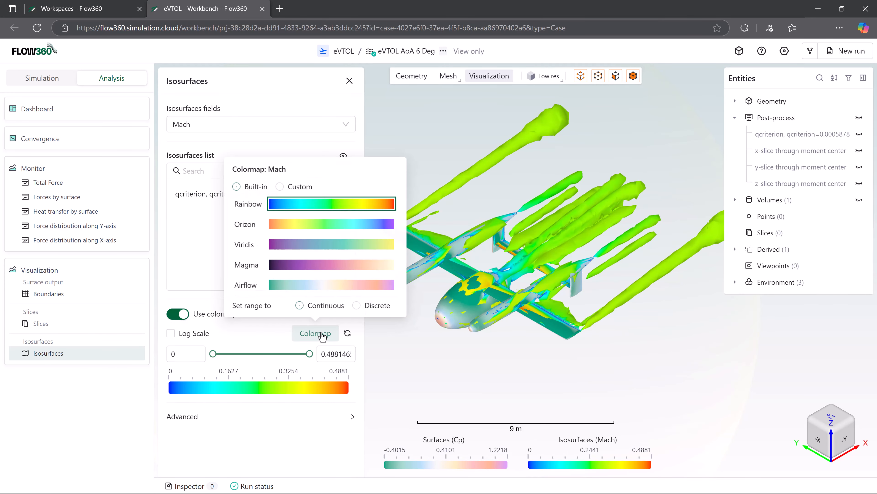
{"action": "left_click", "coordinate": [342, 287]}
{"action": "left_click_drag", "start_coordinate": [213, 353], "coordinate": [252, 341]}
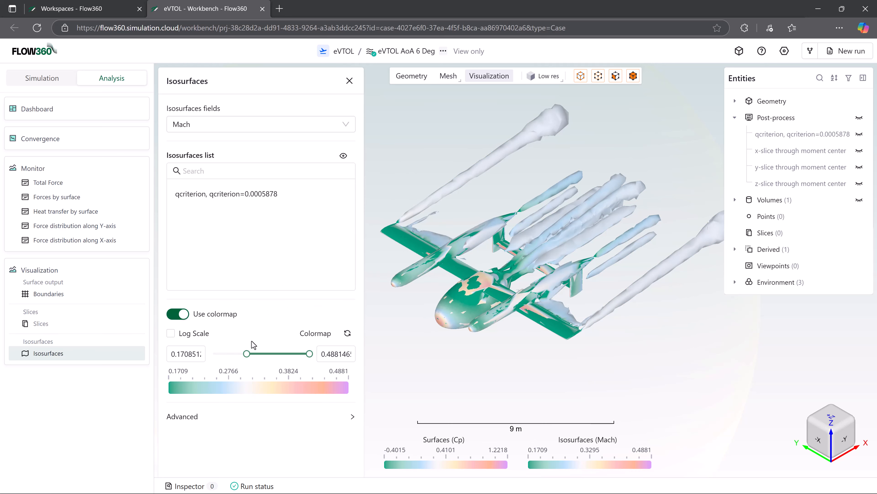
{"action": "left_click", "coordinate": [343, 156]}
{"action": "left_click", "coordinate": [349, 81]}
Set both colours of the scene's gradient background to white (#ffffff)
{"action": "left_click", "coordinate": [735, 281]}
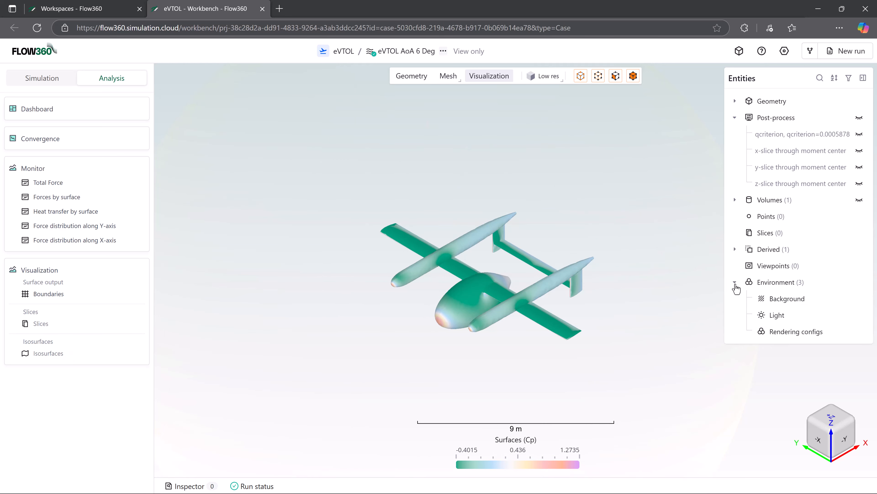
{"action": "left_click", "coordinate": [791, 299]}
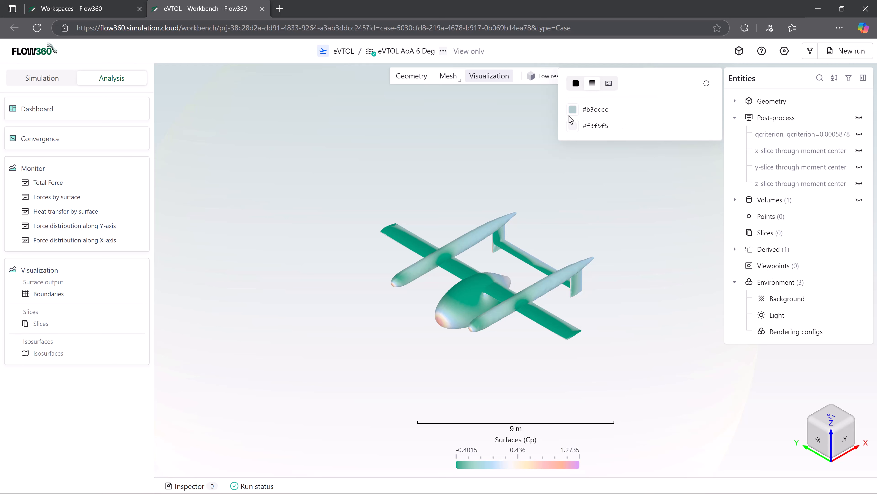
{"action": "left_click", "coordinate": [572, 111]}
{"action": "left_click_drag", "start_coordinate": [532, 157], "coordinate": [507, 132]}
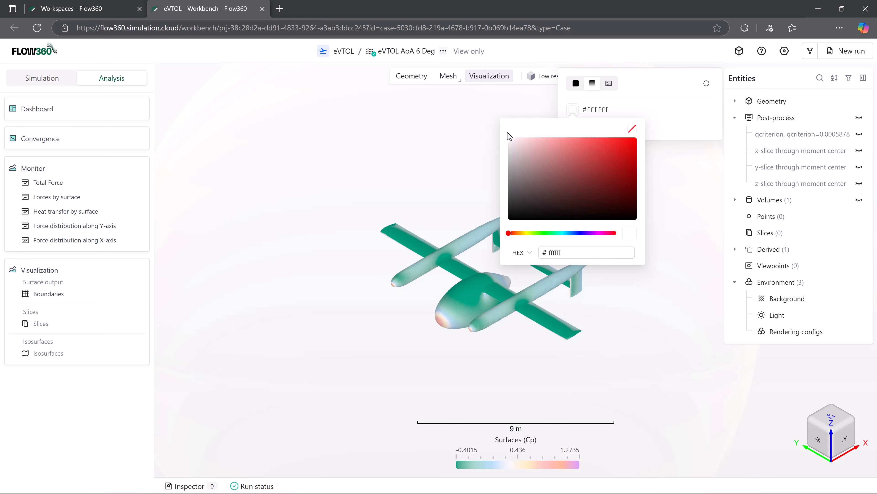
{"action": "left_click", "coordinate": [638, 106]}
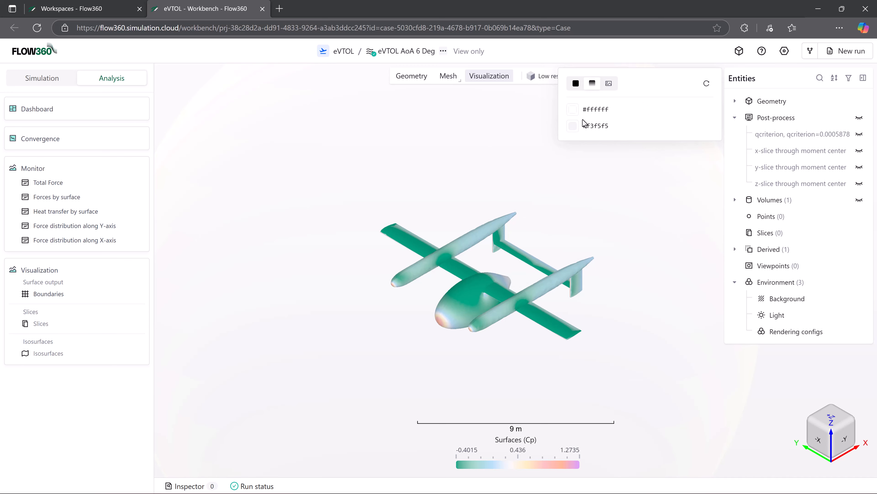
{"action": "left_click", "coordinate": [572, 125]}
{"action": "left_click", "coordinate": [606, 76]}
{"action": "left_click_drag", "start_coordinate": [606, 77], "coordinate": [591, 74]}
{"action": "left_click", "coordinate": [570, 96]}
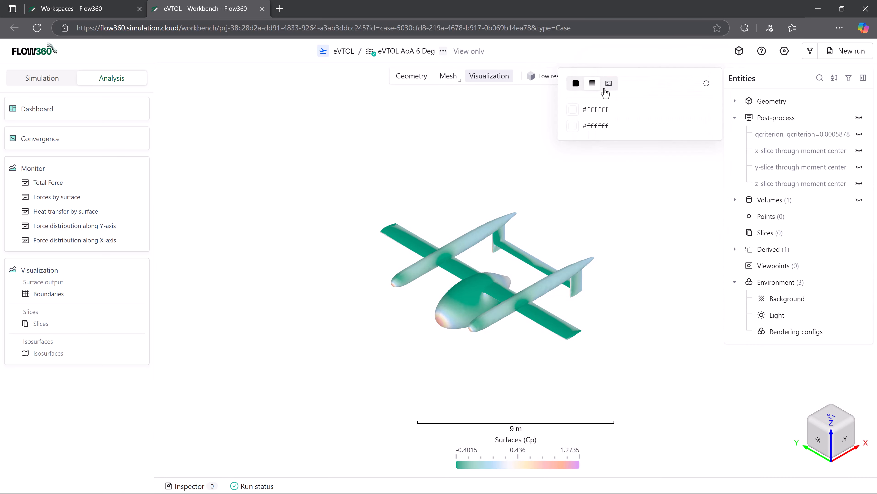
Review the image background option, the light settings and the rendering configs of the environment
{"action": "left_click", "coordinate": [609, 84]}
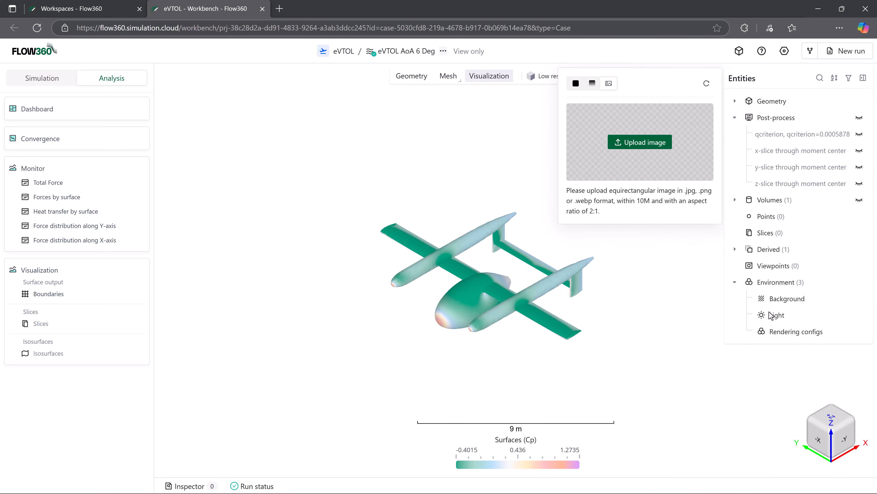
{"action": "left_click", "coordinate": [776, 315]}
{"action": "left_click", "coordinate": [776, 331]}
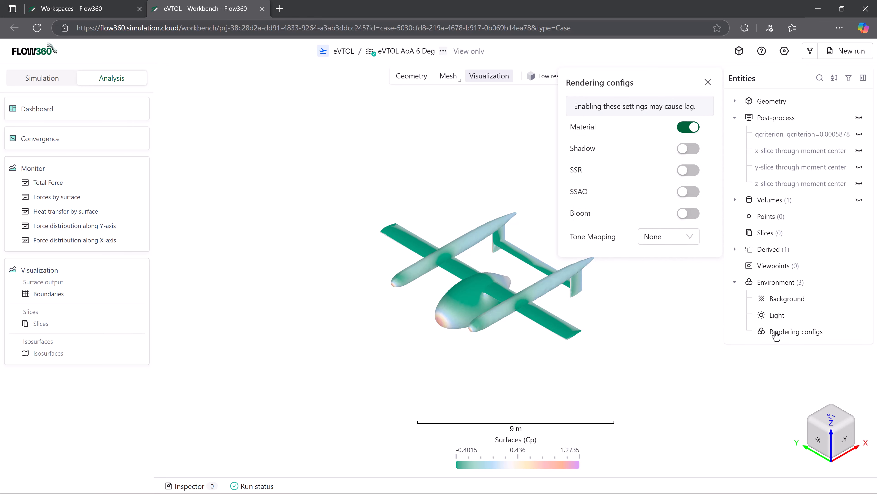
{"action": "left_click", "coordinate": [708, 82]}
Review the surface mesh, volume mesh and case assets, and download the case's results/surfaces.tar.gz file
{"action": "left_click", "coordinate": [739, 51]}
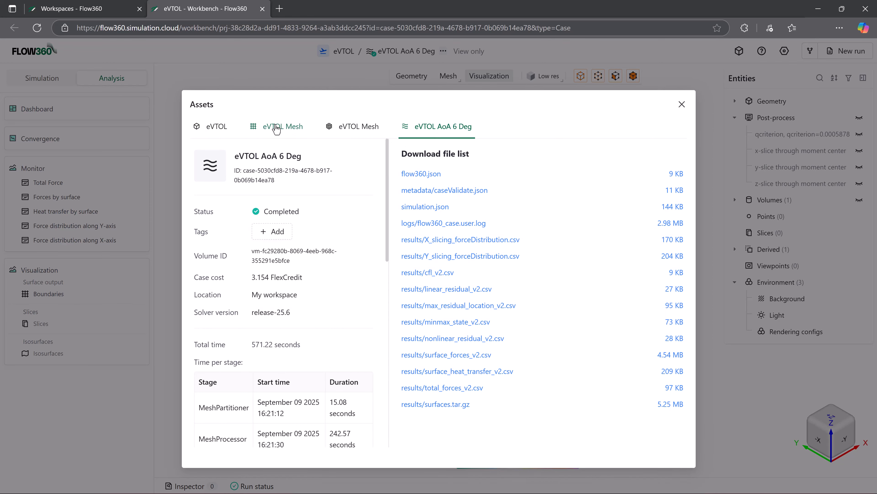
{"action": "left_click", "coordinate": [282, 129]}
{"action": "left_click", "coordinate": [339, 131]}
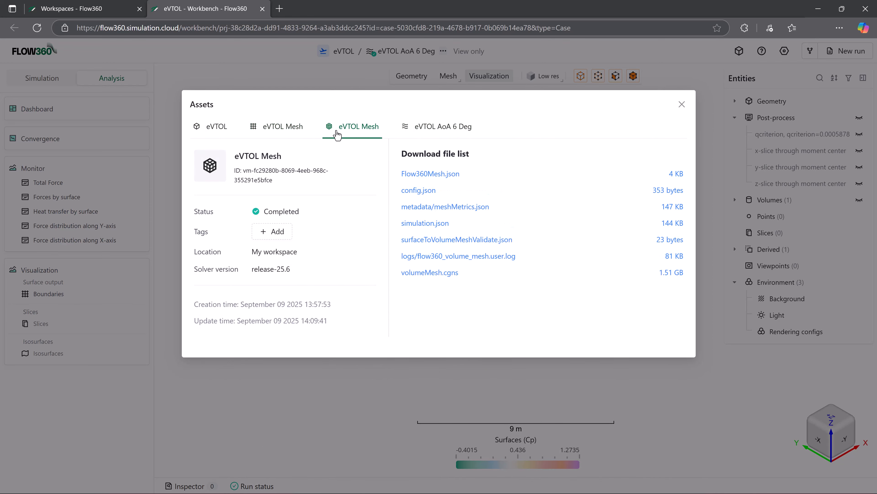
{"action": "left_click", "coordinate": [445, 126]}
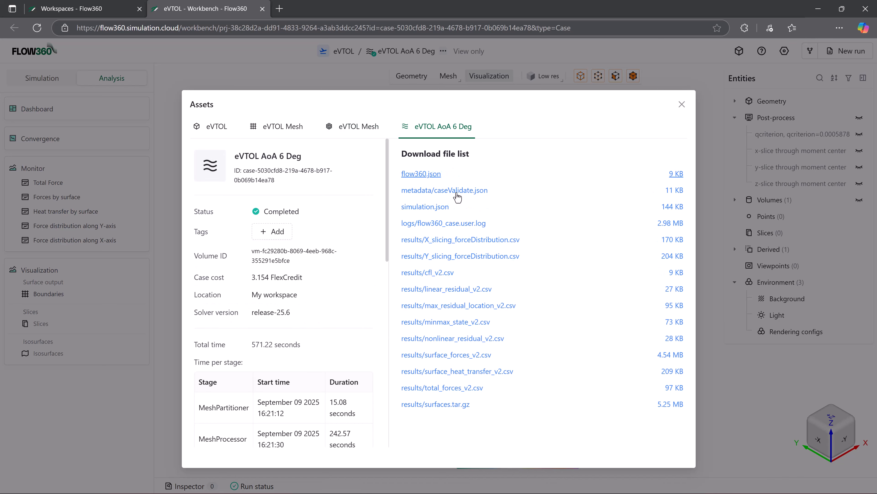
{"action": "left_click", "coordinate": [457, 405]}
{"action": "left_click", "coordinate": [683, 105]}
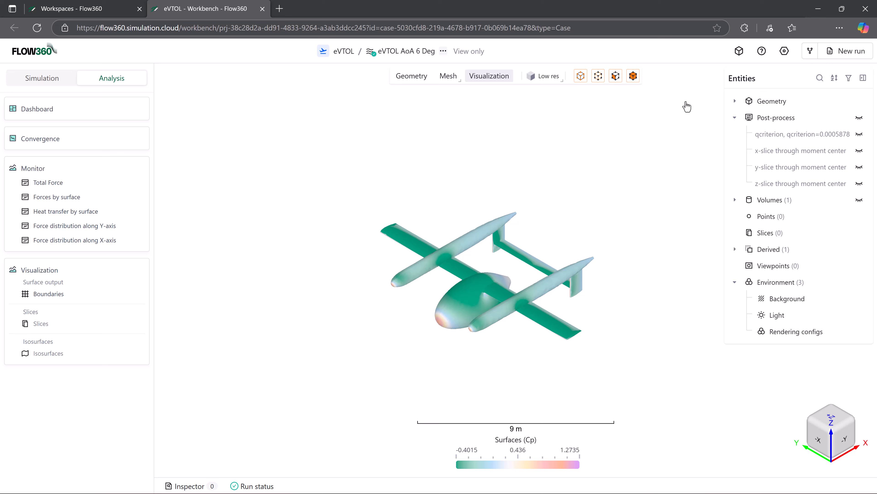